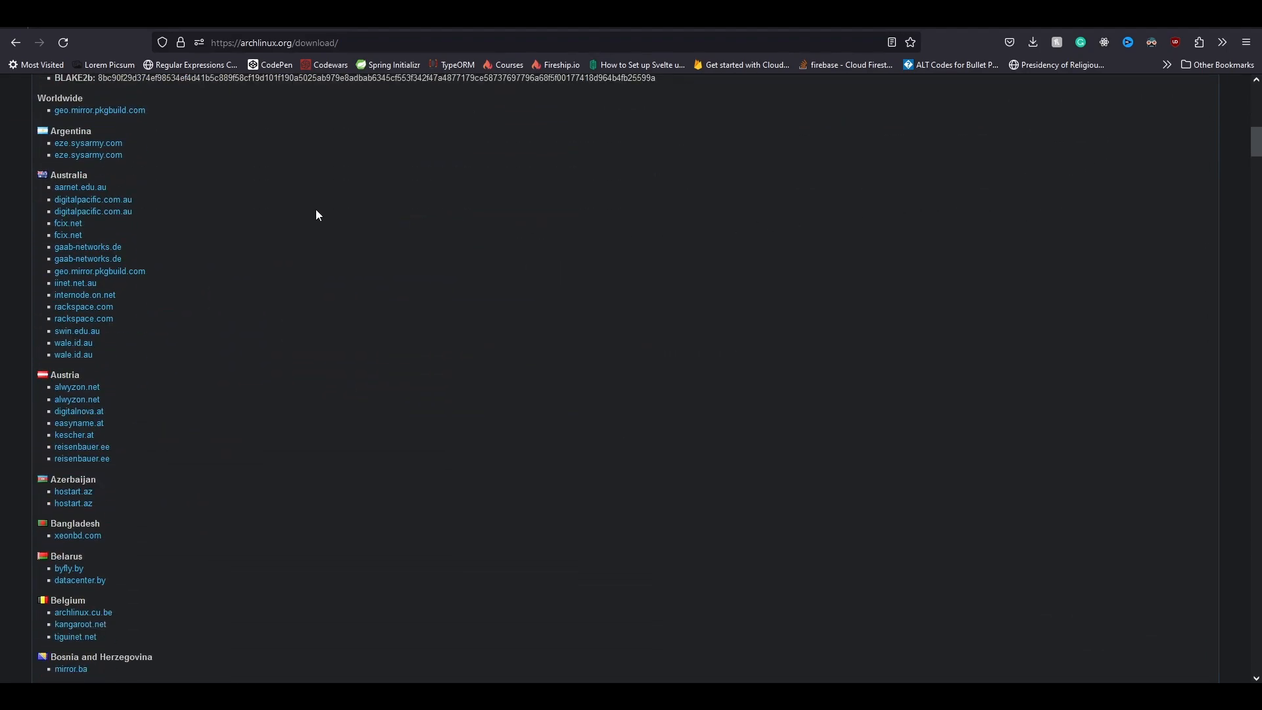
Download archlinux-2023.06.01-x86_64.iso from the AARNet mirror listing.
{"action": "left_click", "coordinate": [104, 187]}
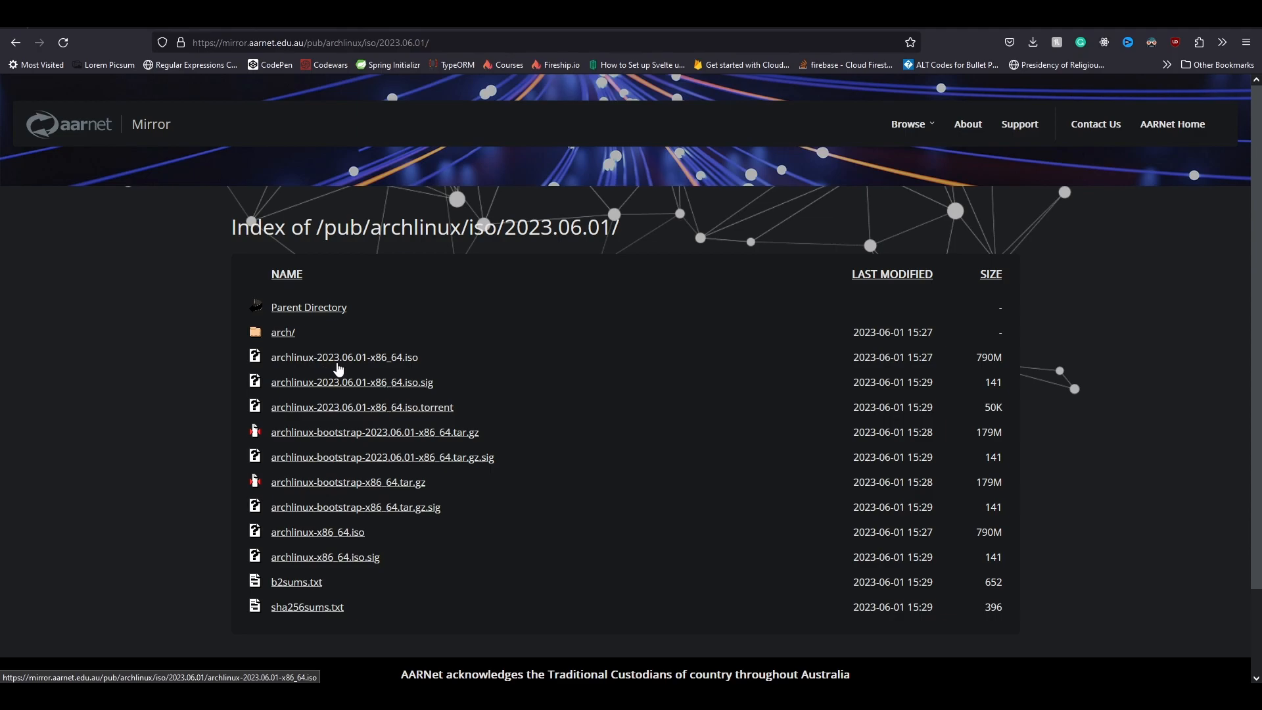
{"action": "left_click", "coordinate": [409, 359]}
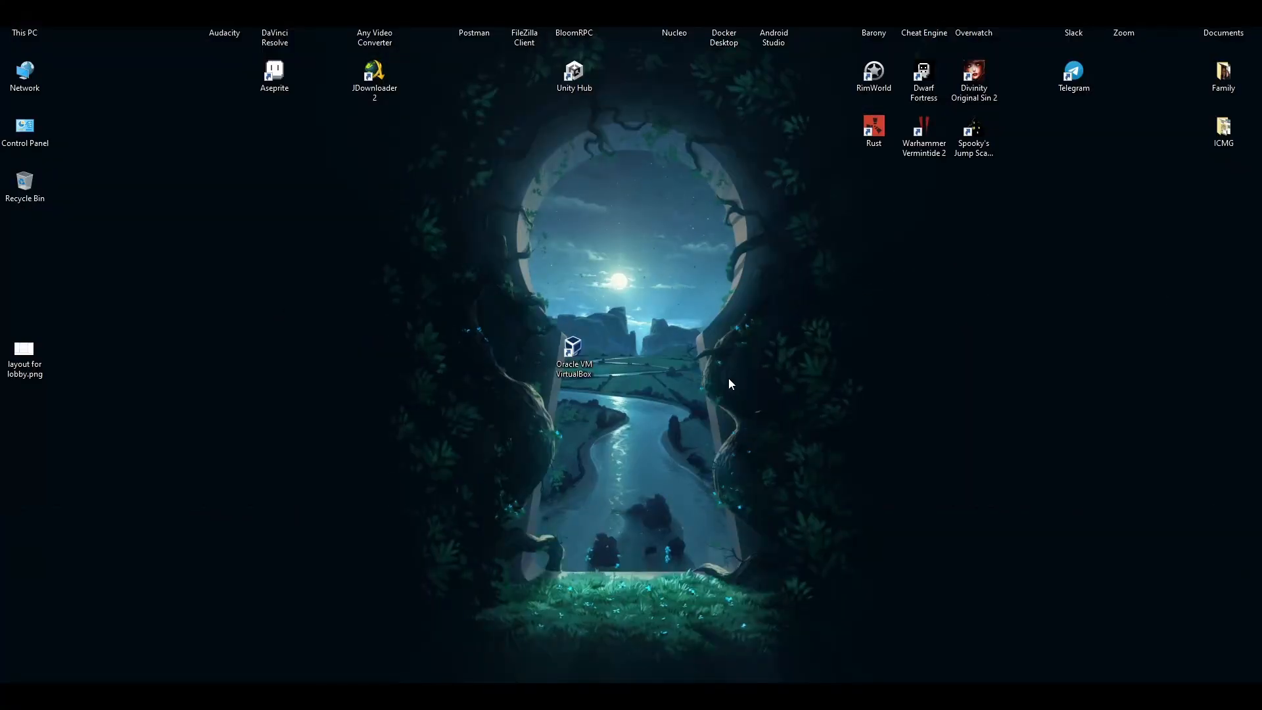
Launch VirtualBox and start a new VM named 'Arch Linux', changing its folder to C:\VirtualBox VMs.
{"action": "double_click", "coordinate": [572, 347]}
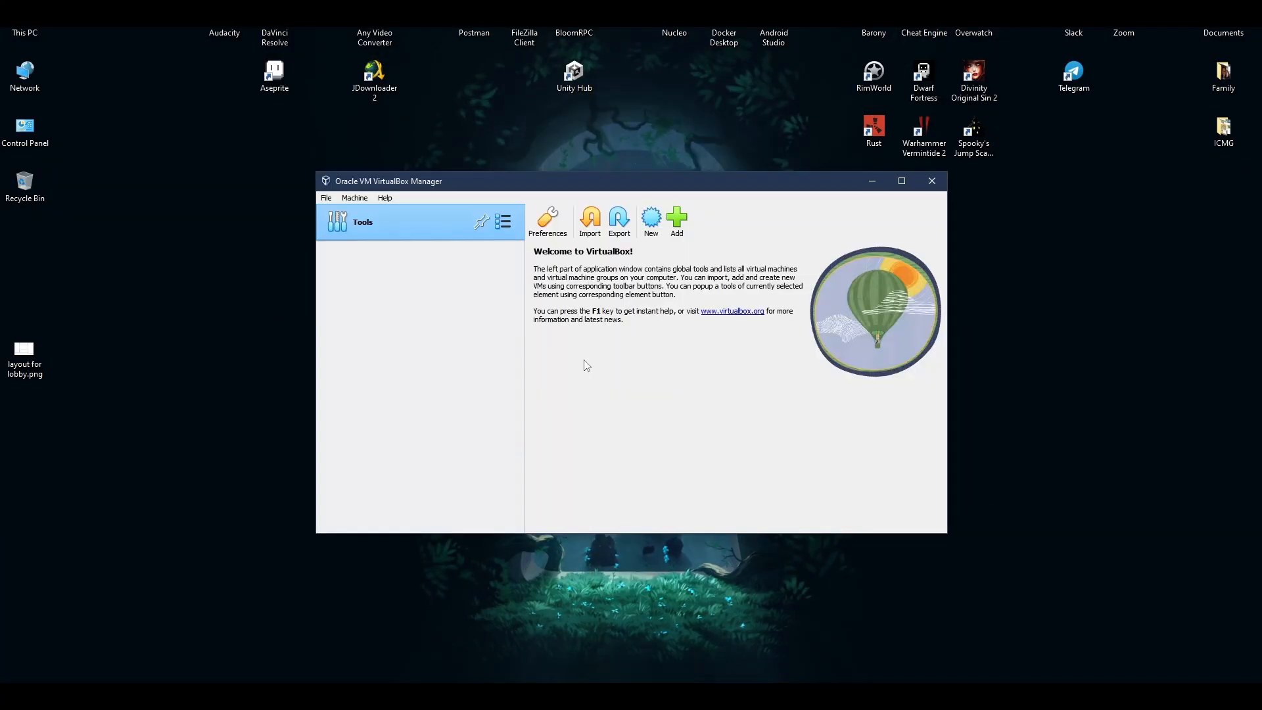
{"action": "left_click", "coordinate": [647, 226]}
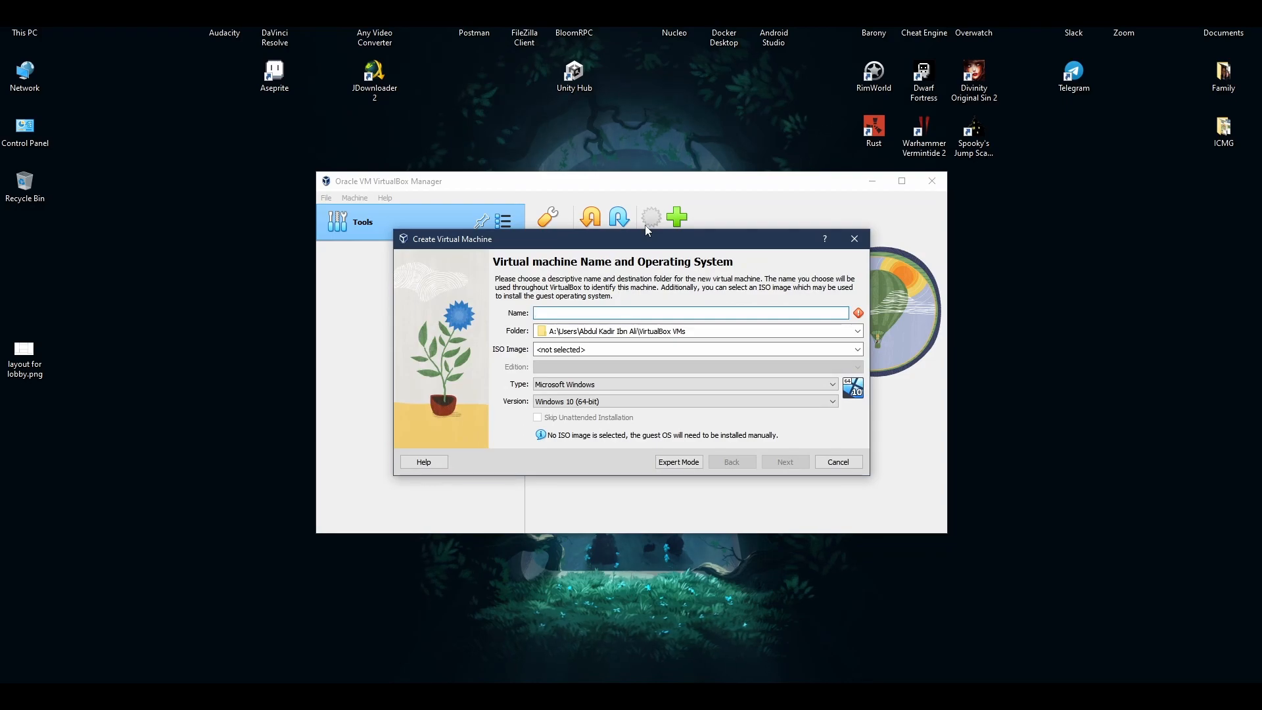
{"action": "type", "text": "Arch Linux"}
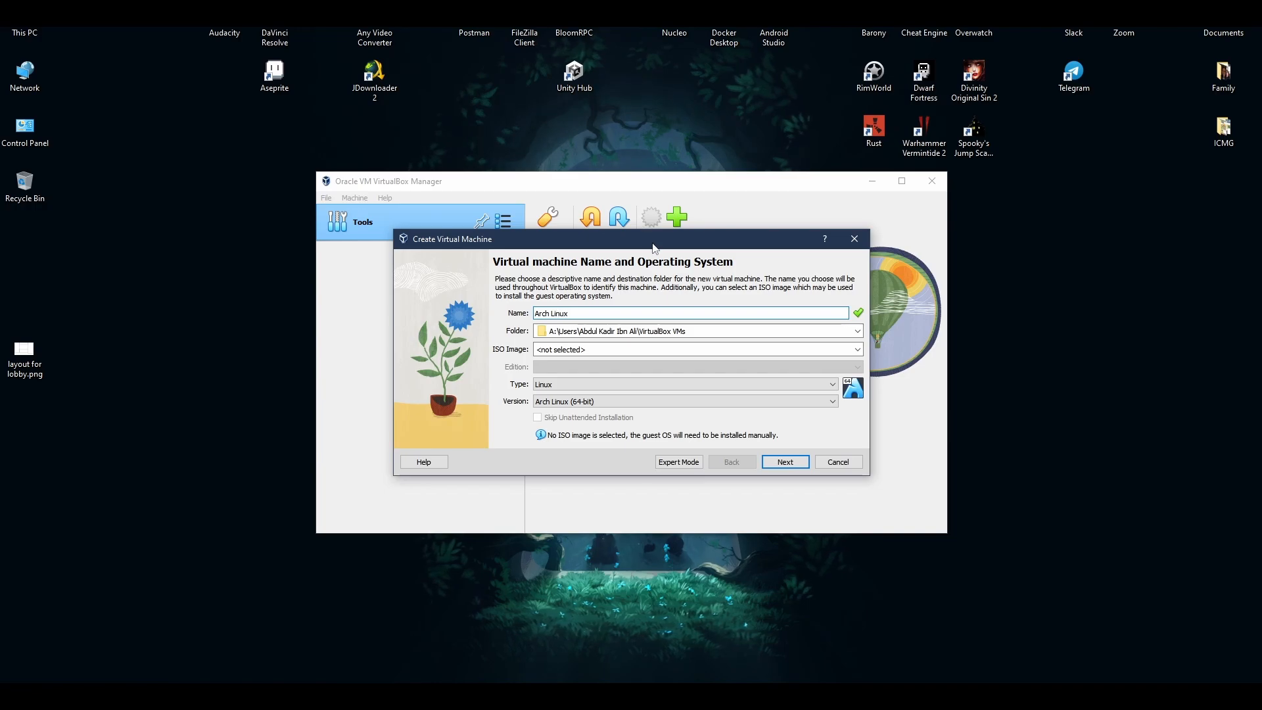
{"action": "left_click", "coordinate": [669, 329]}
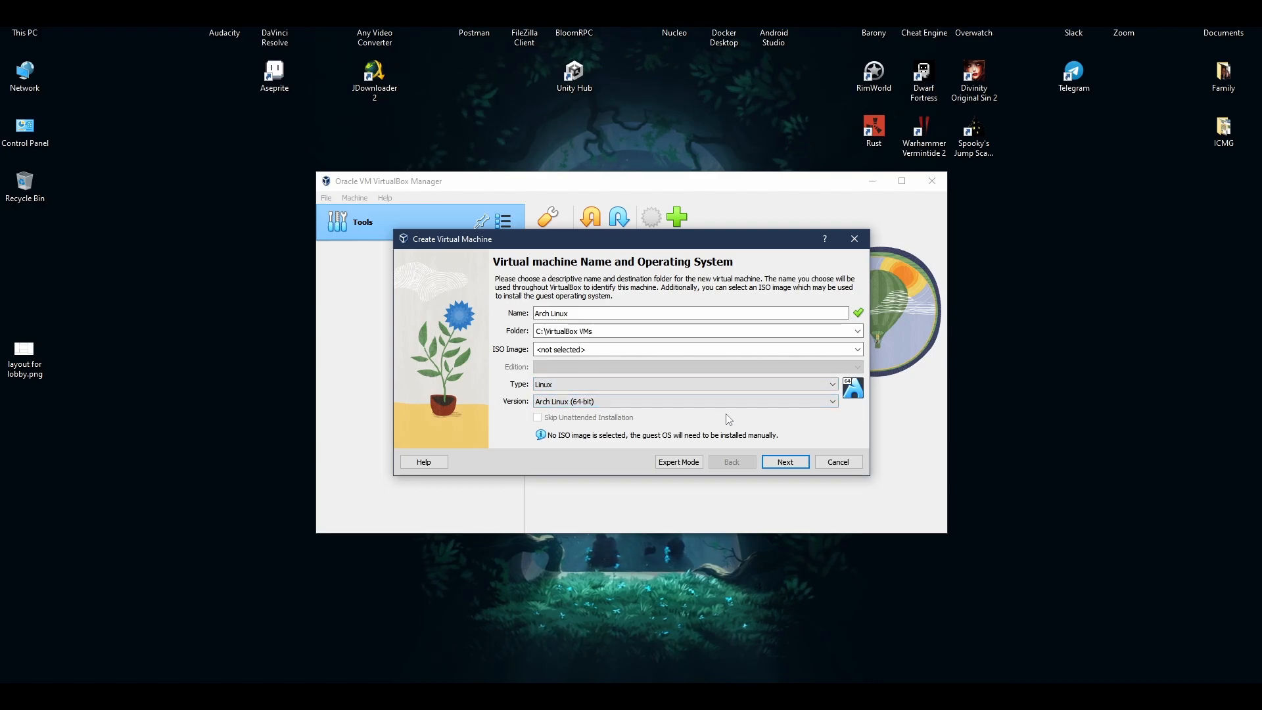
Give the machine 8192 MB base memory and 2 processors, with EFI enabled.
{"action": "key", "text": "Return"}
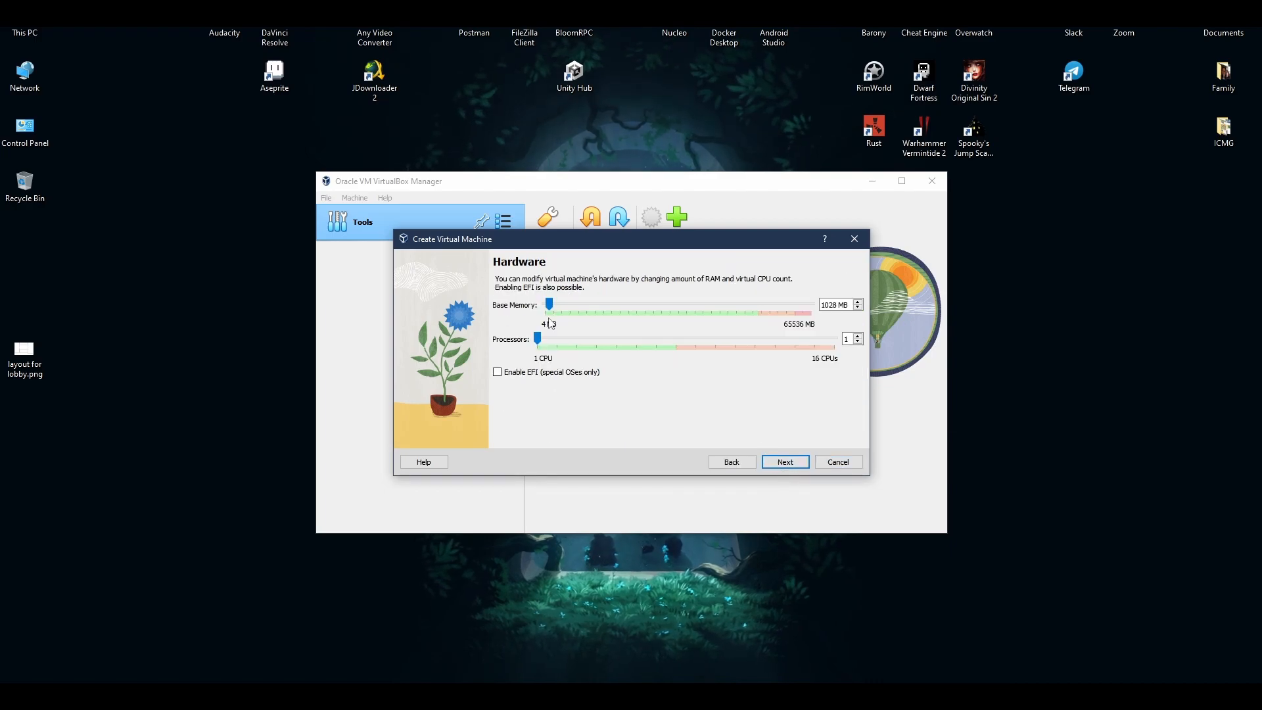
{"action": "left_click_drag", "start_coordinate": [549, 304], "coordinate": [562, 305]}
{"action": "left_click_drag", "start_coordinate": [561, 305], "coordinate": [579, 305]}
{"action": "left_click_drag", "start_coordinate": [541, 341], "coordinate": [558, 342]}
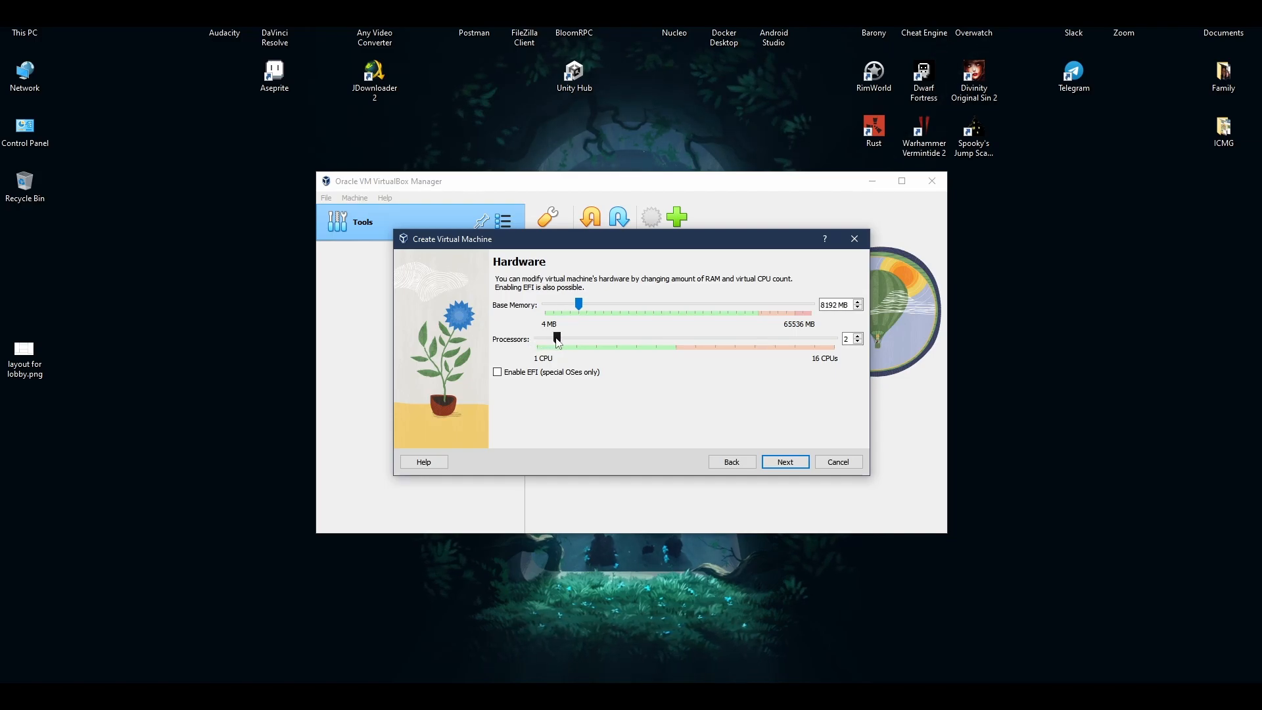
{"action": "left_click", "coordinate": [516, 373]}
Set the virtual hard disk size to 50 GB and accept it.
{"action": "left_click", "coordinate": [785, 462]}
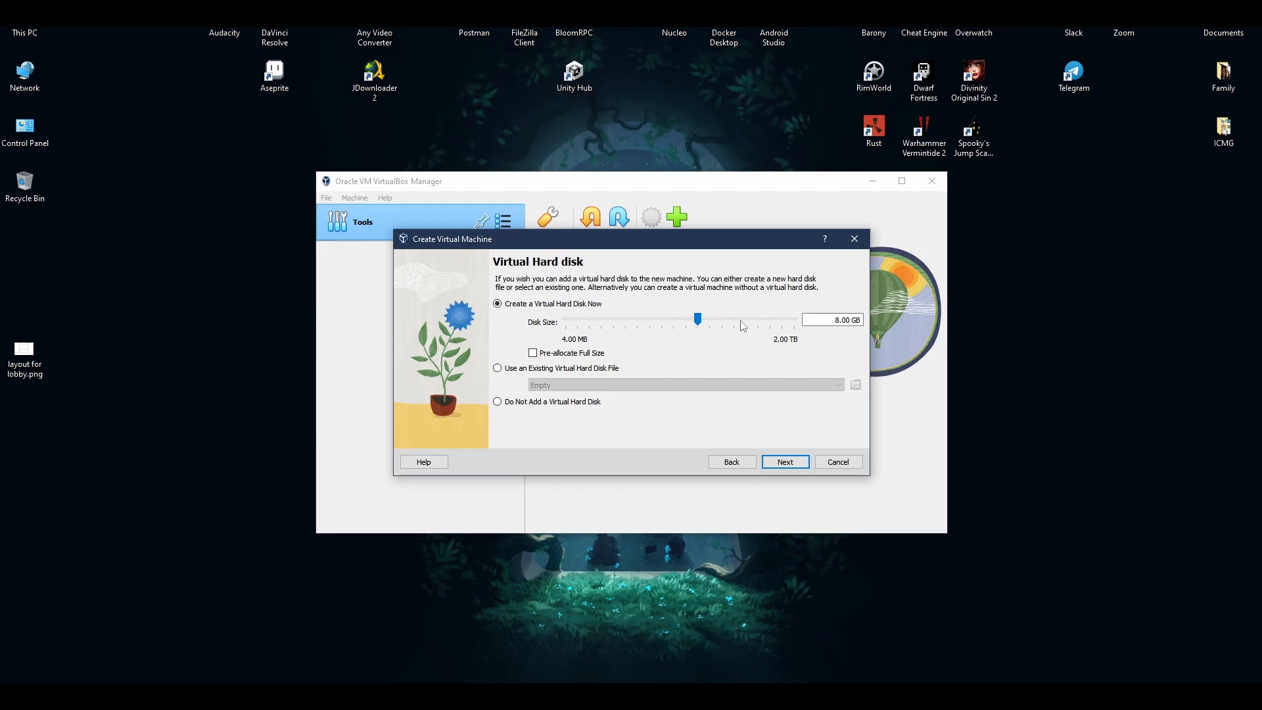
{"action": "left_click", "coordinate": [837, 324]}
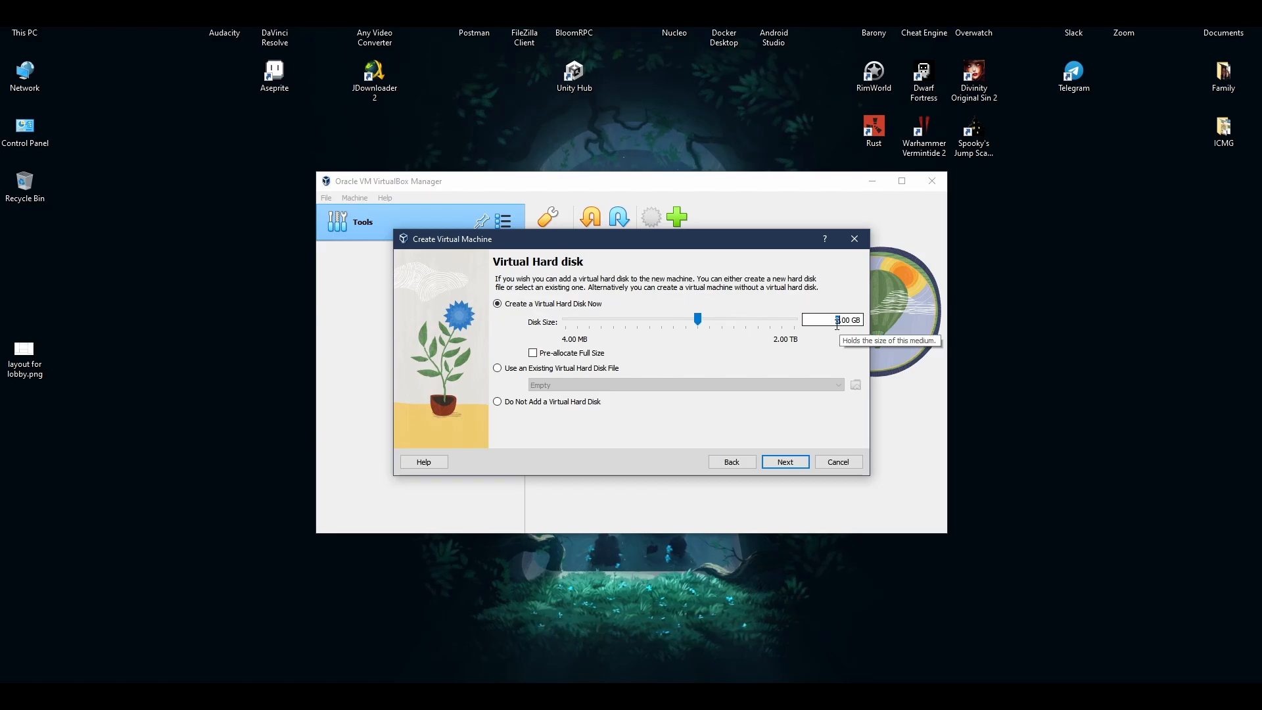
{"action": "key", "text": "BackSpace"}
{"action": "type", "text": "50"}
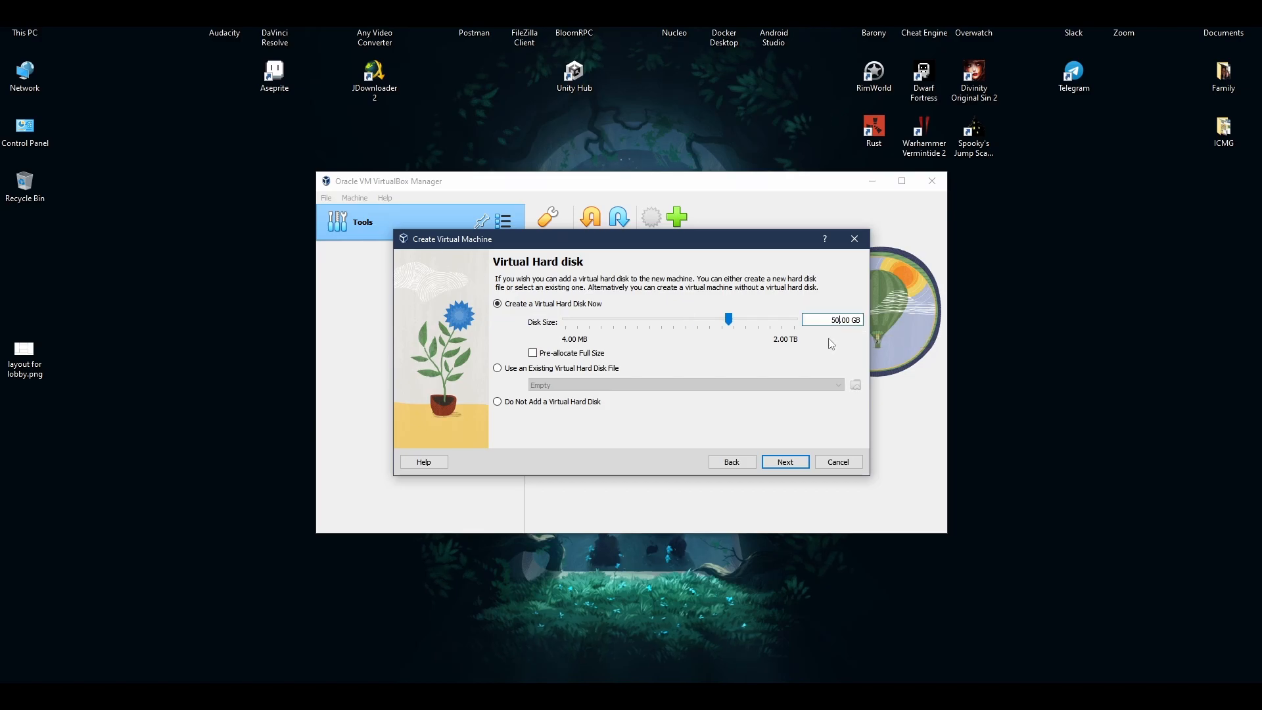
{"action": "left_click", "coordinate": [794, 462]}
Finish creating the machine and select its empty optical drive in the Storage settings.
{"action": "left_click", "coordinate": [784, 463]}
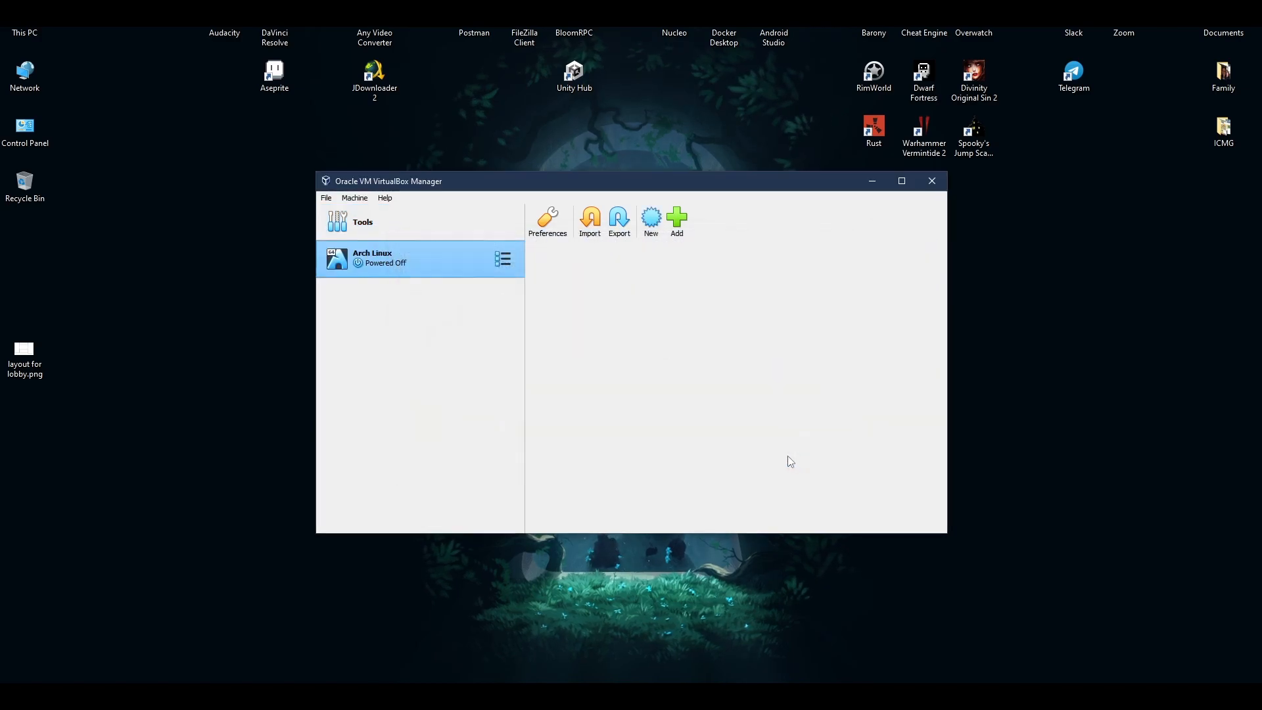
{"action": "left_click", "coordinate": [598, 227]}
{"action": "left_click", "coordinate": [478, 296]}
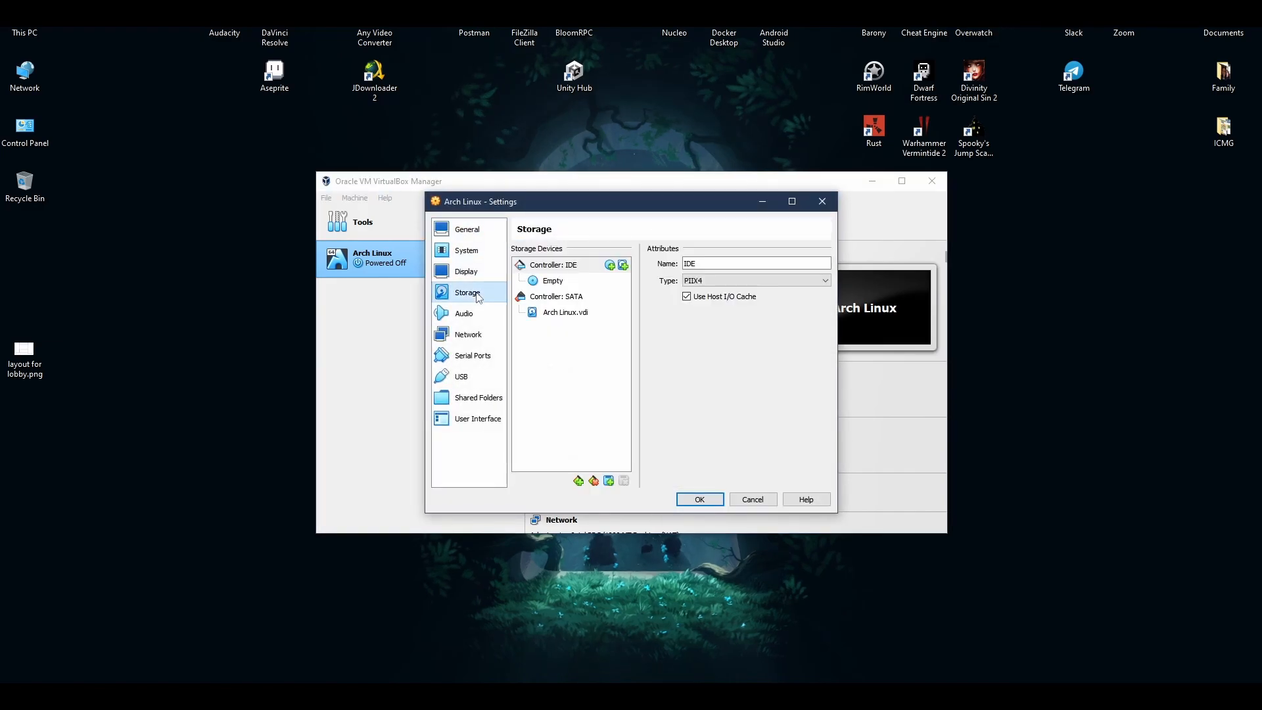
{"action": "left_click", "coordinate": [553, 281]}
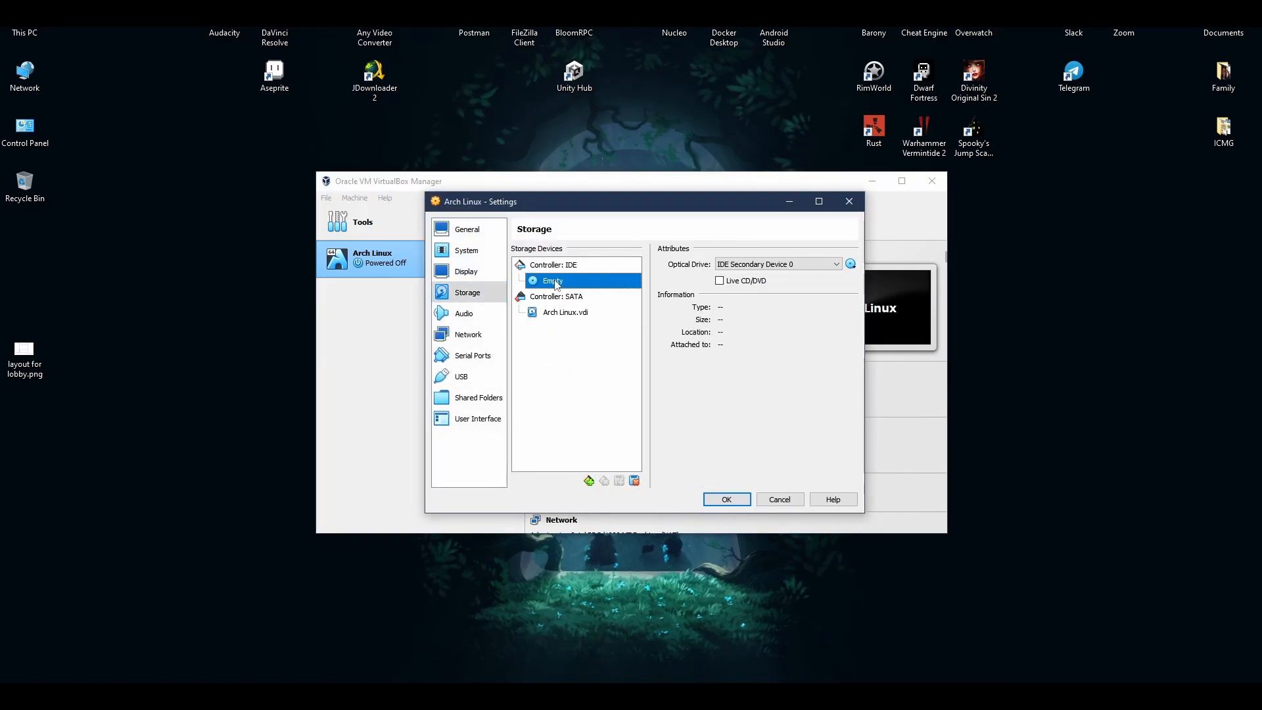
Attach archlinux-2023.06.01-x86_64.iso to the optical drive, save, and start the VM.
{"action": "left_click", "coordinate": [850, 265]}
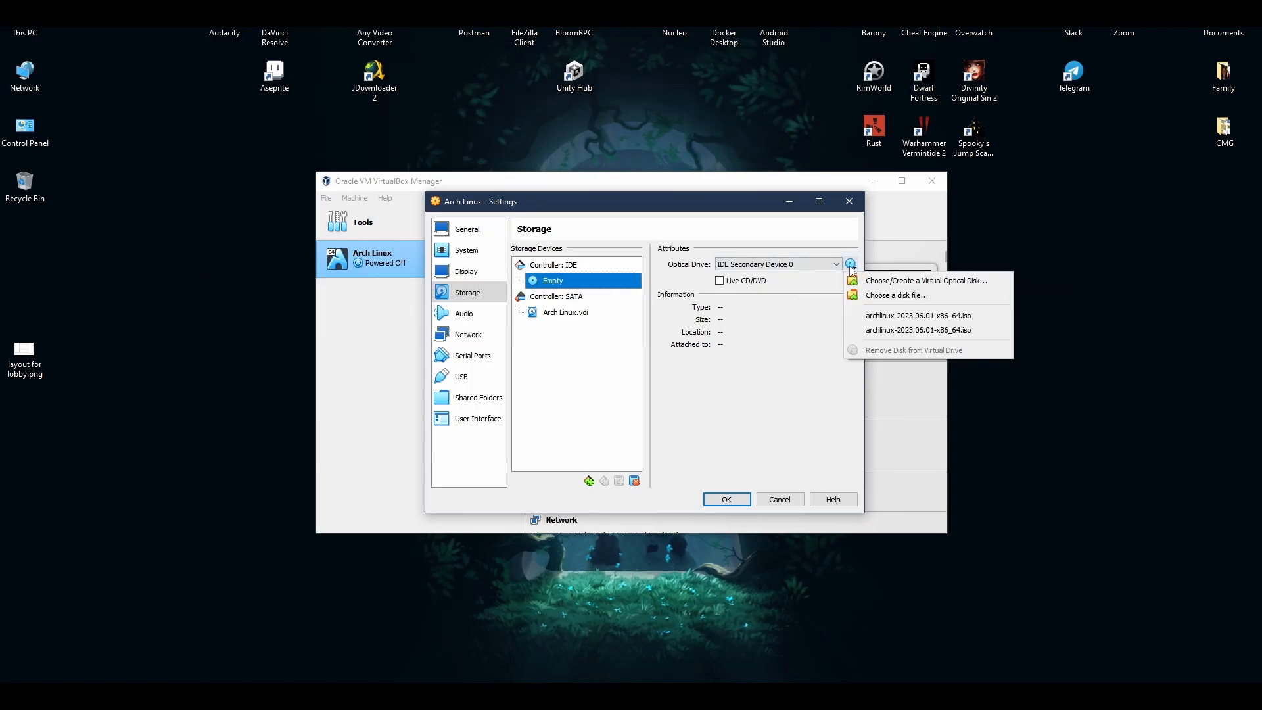
{"action": "left_click", "coordinate": [882, 296]}
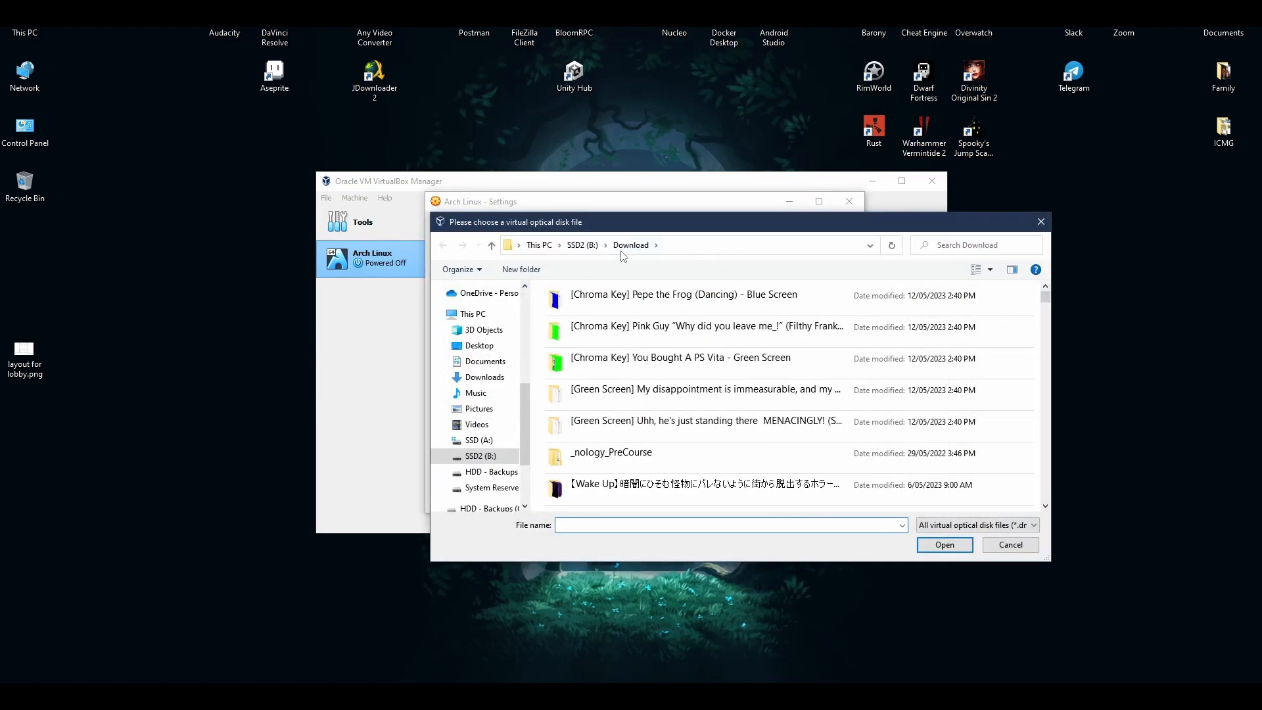
{"action": "scroll", "coordinate": [1022, 308], "scroll_direction": "down", "scroll_amount": 20}
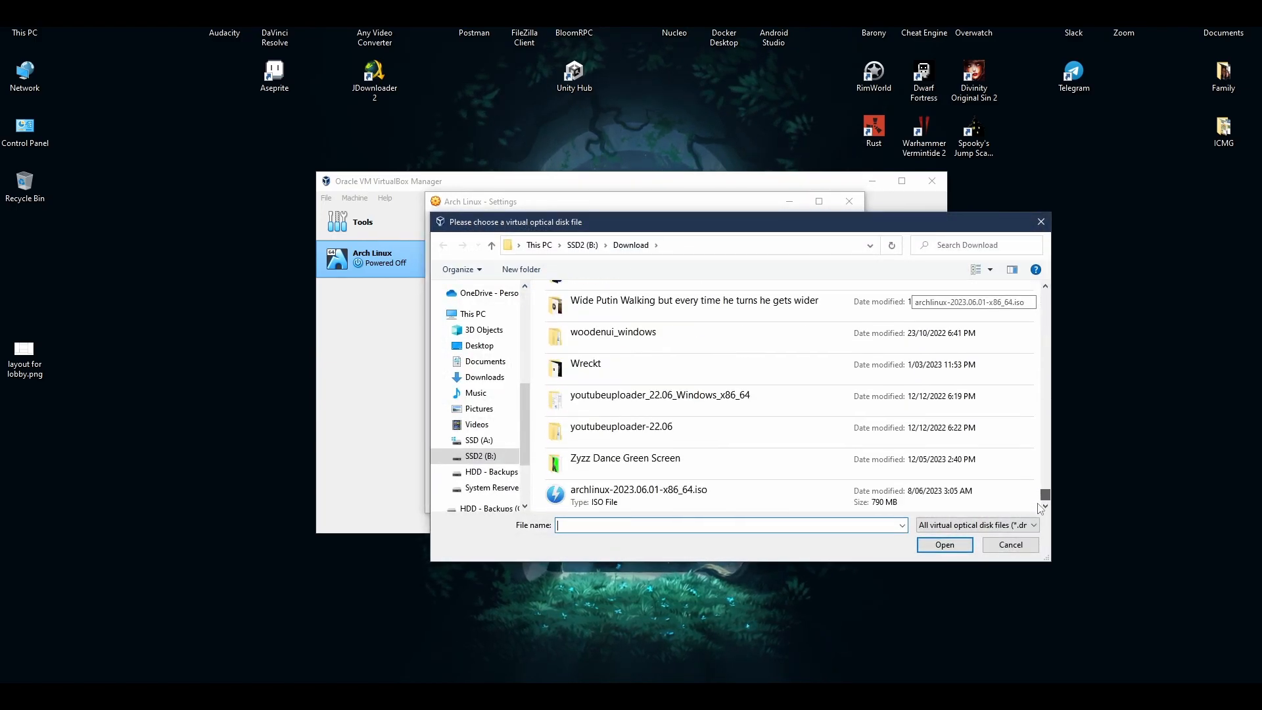
{"action": "double_click", "coordinate": [712, 501]}
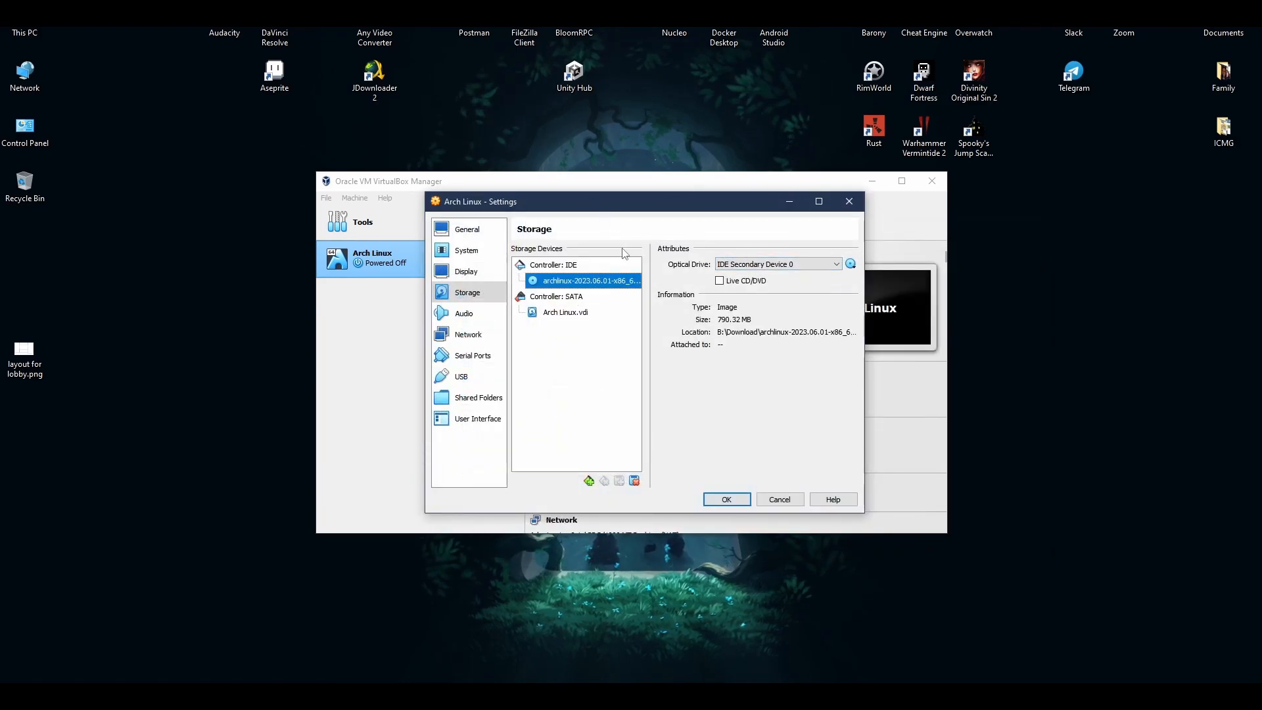
{"action": "left_click", "coordinate": [726, 499]}
{"action": "left_click", "coordinate": [661, 219]}
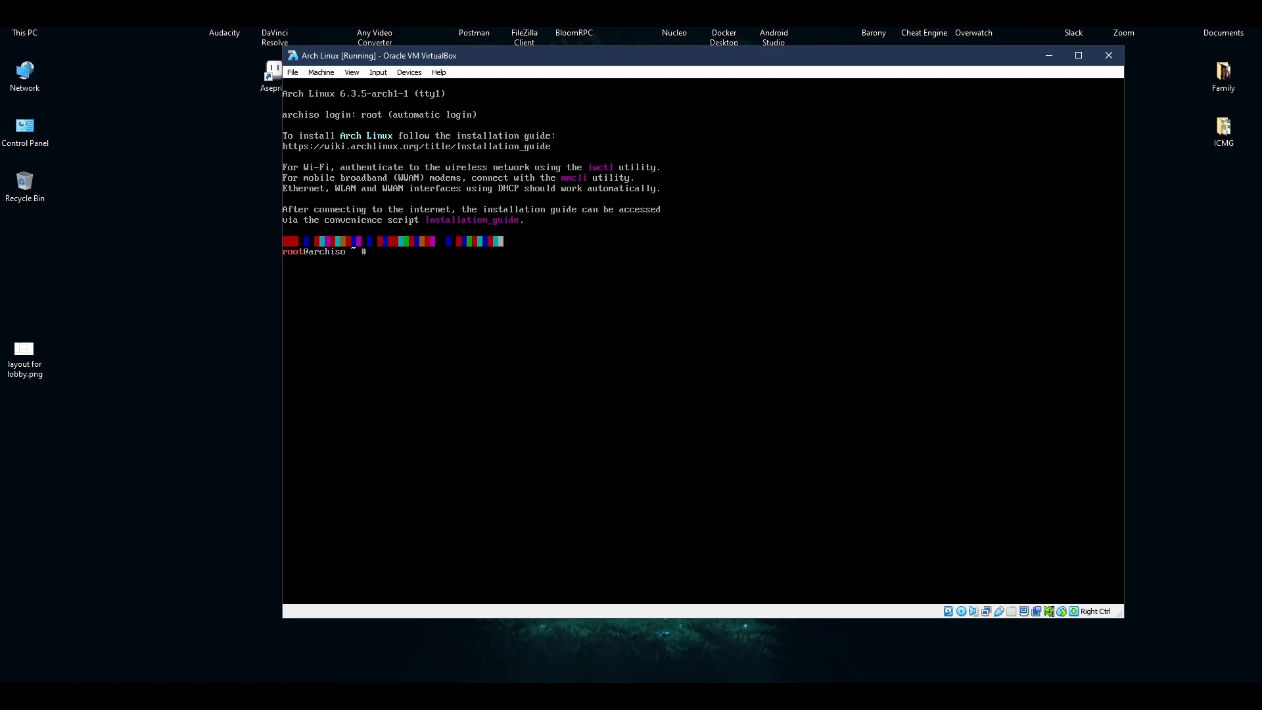
Run 'python -m archinstall guided' and set the keyboard layout to en.
{"action": "type", "text": "python -m archinstall guided"}
{"action": "key", "text": "Return"}
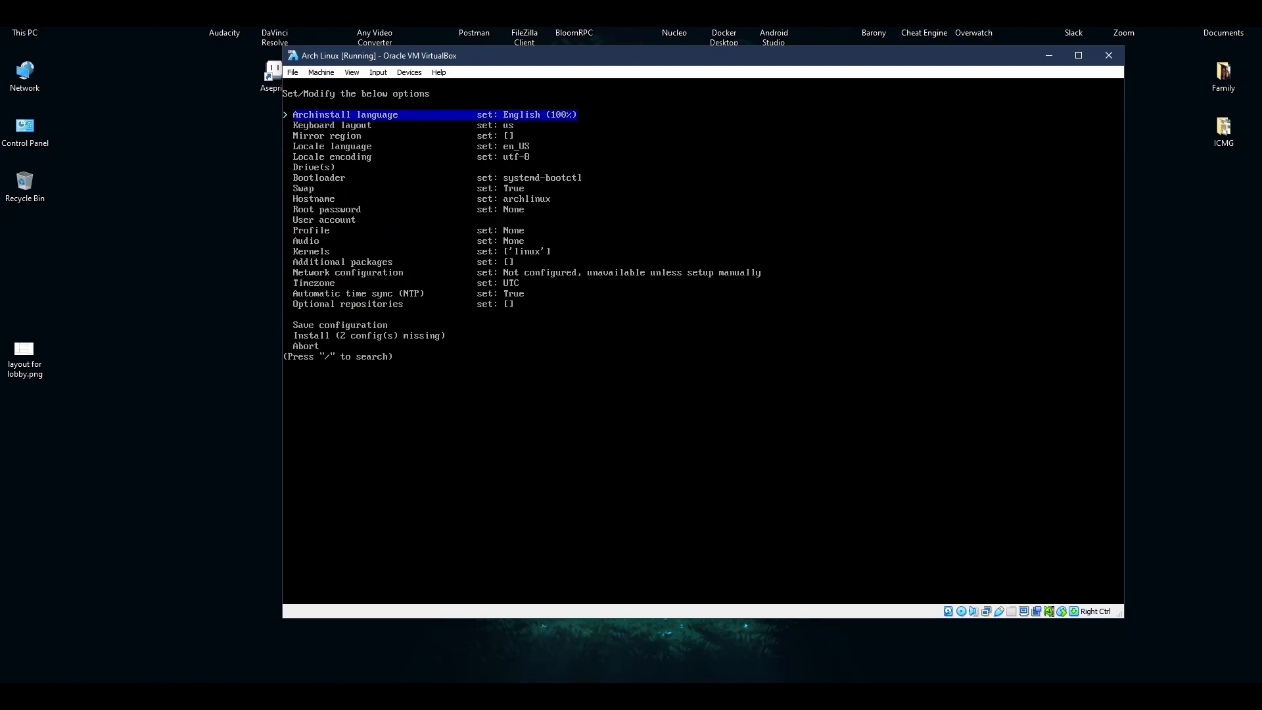
{"action": "key", "text": "Down"}
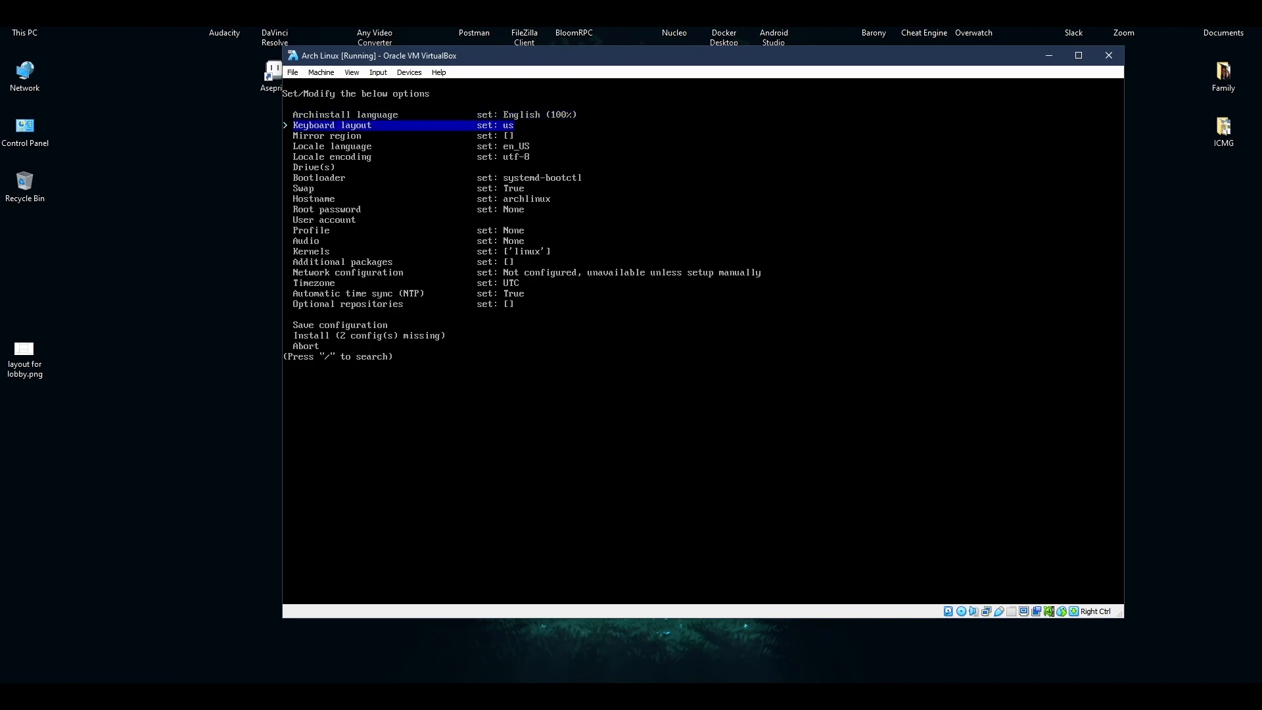
{"action": "key", "text": "Return"}
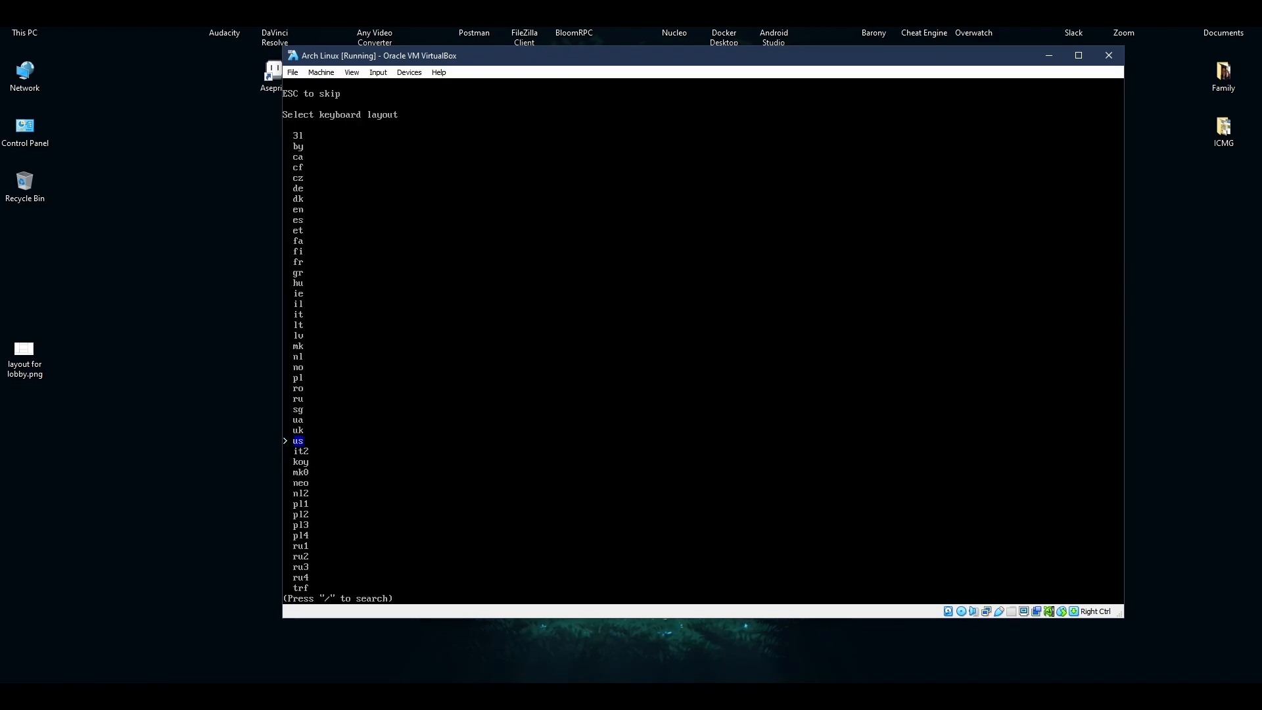
{"action": "key", "text": "Return"}
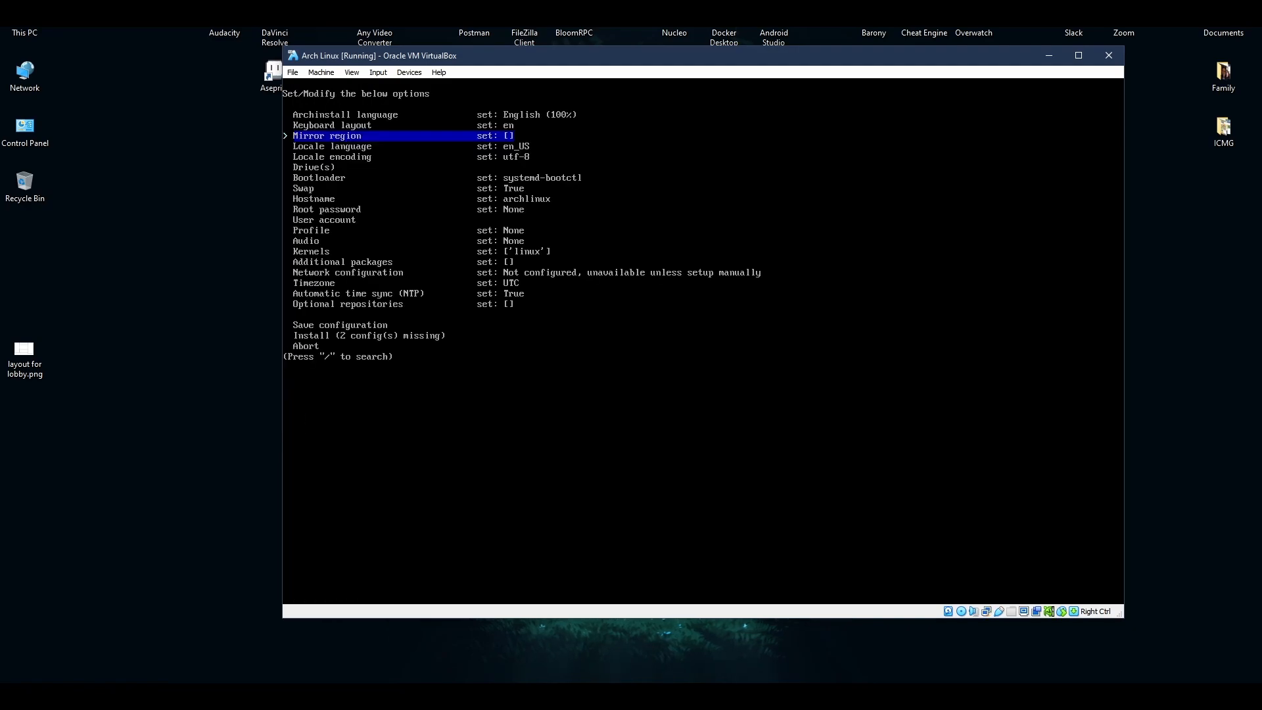
Set the locale language to en_AU and select the 50 GB /dev/sda drive.
{"action": "key", "text": "Down"}
{"action": "key", "text": "Return"}
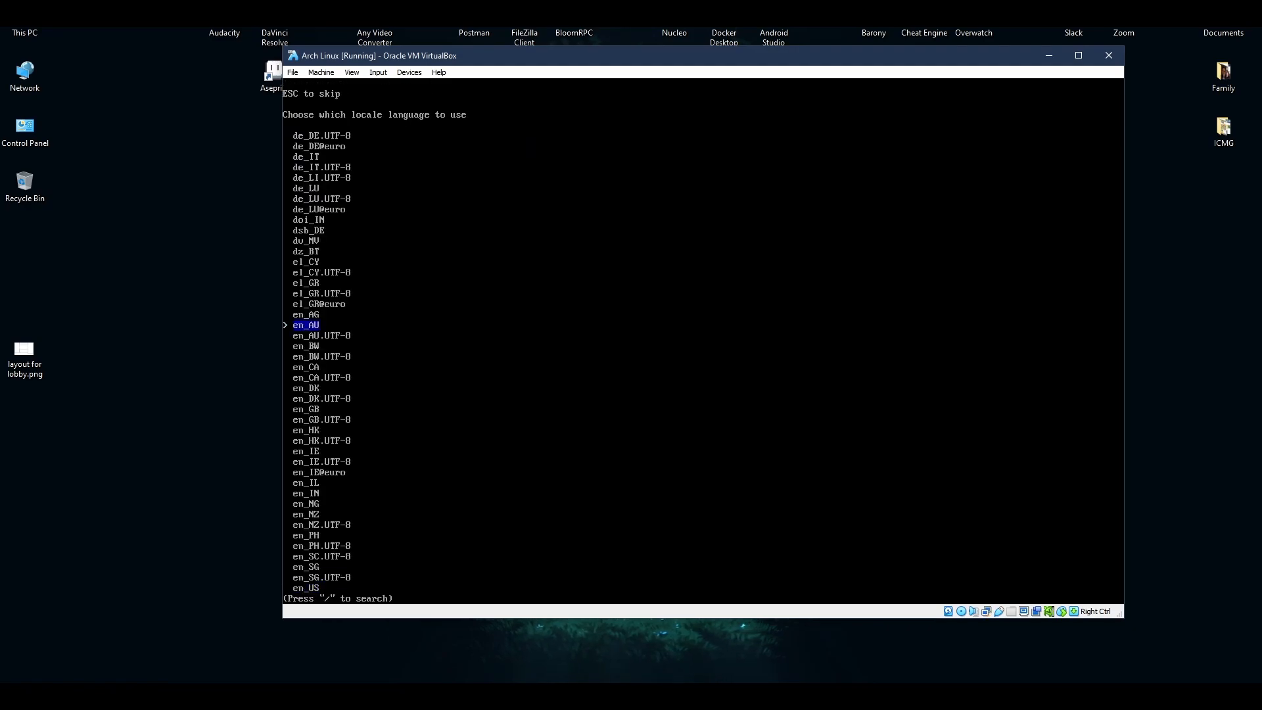
{"action": "key", "text": "Return"}
{"action": "key", "text": "Down"}
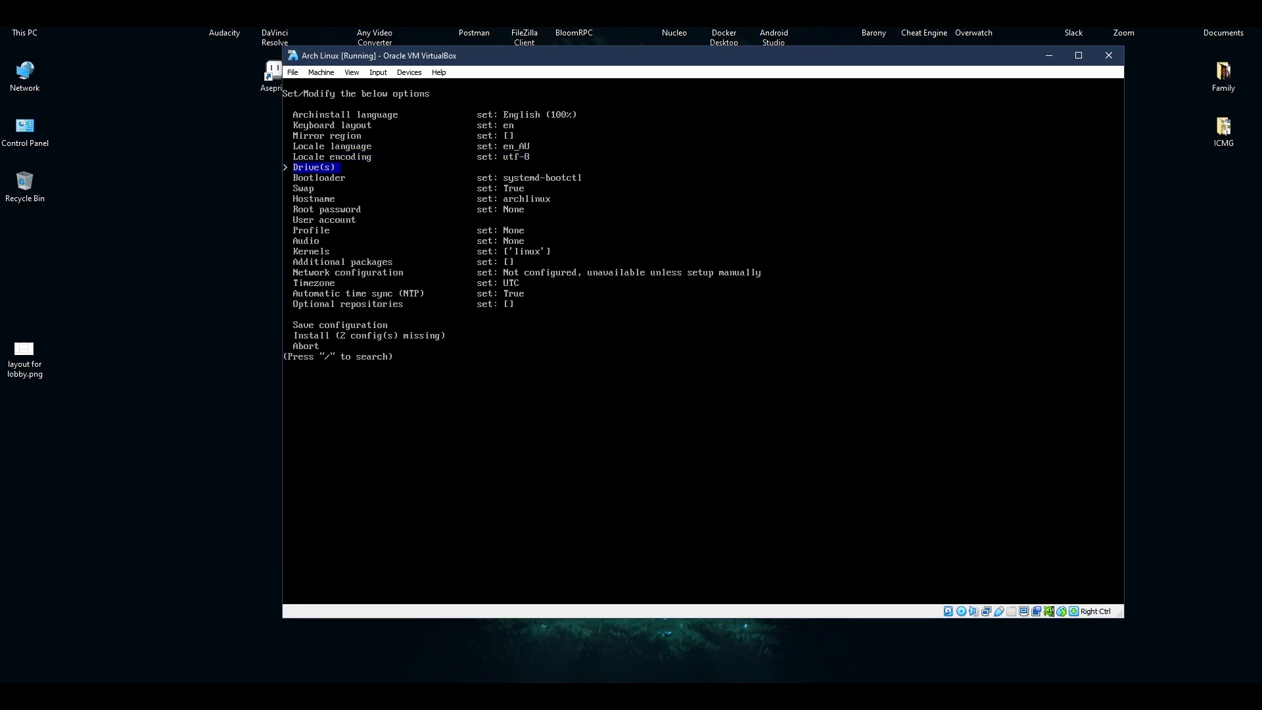
{"action": "key", "text": "Return"}
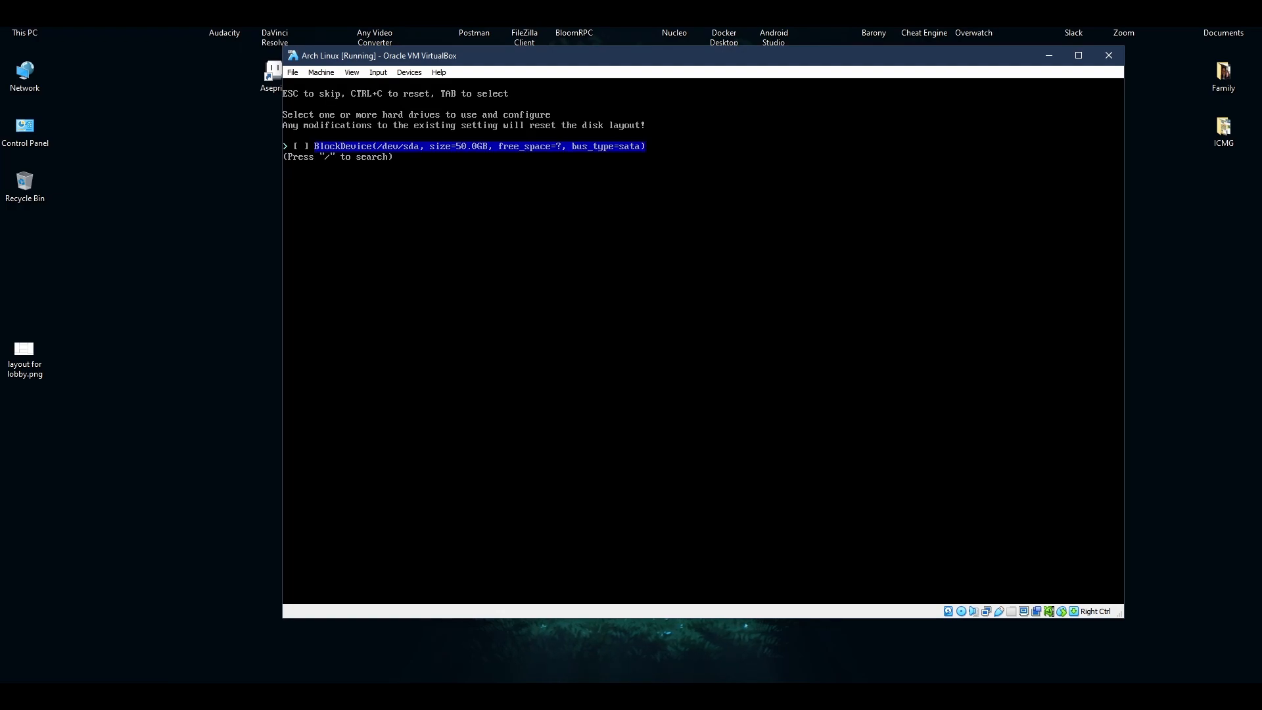
{"action": "key", "text": "Return"}
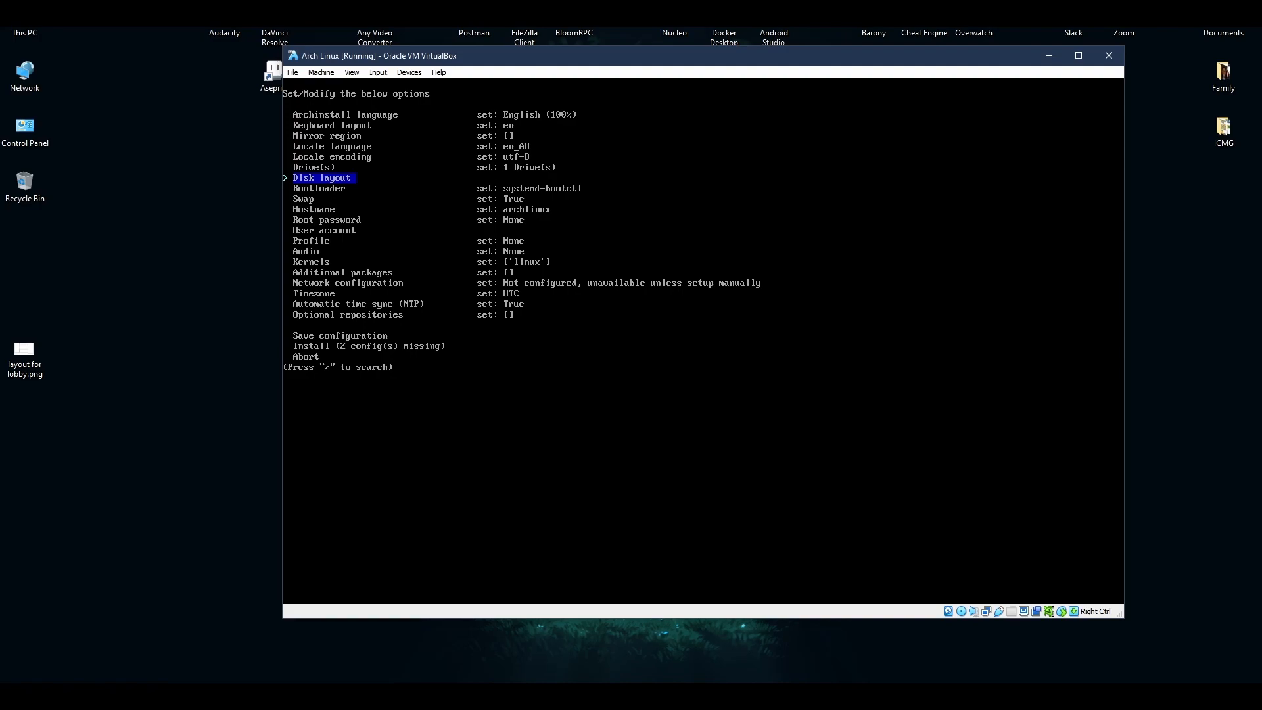
{"action": "key", "text": "Return"}
{"action": "key", "text": "Return"}
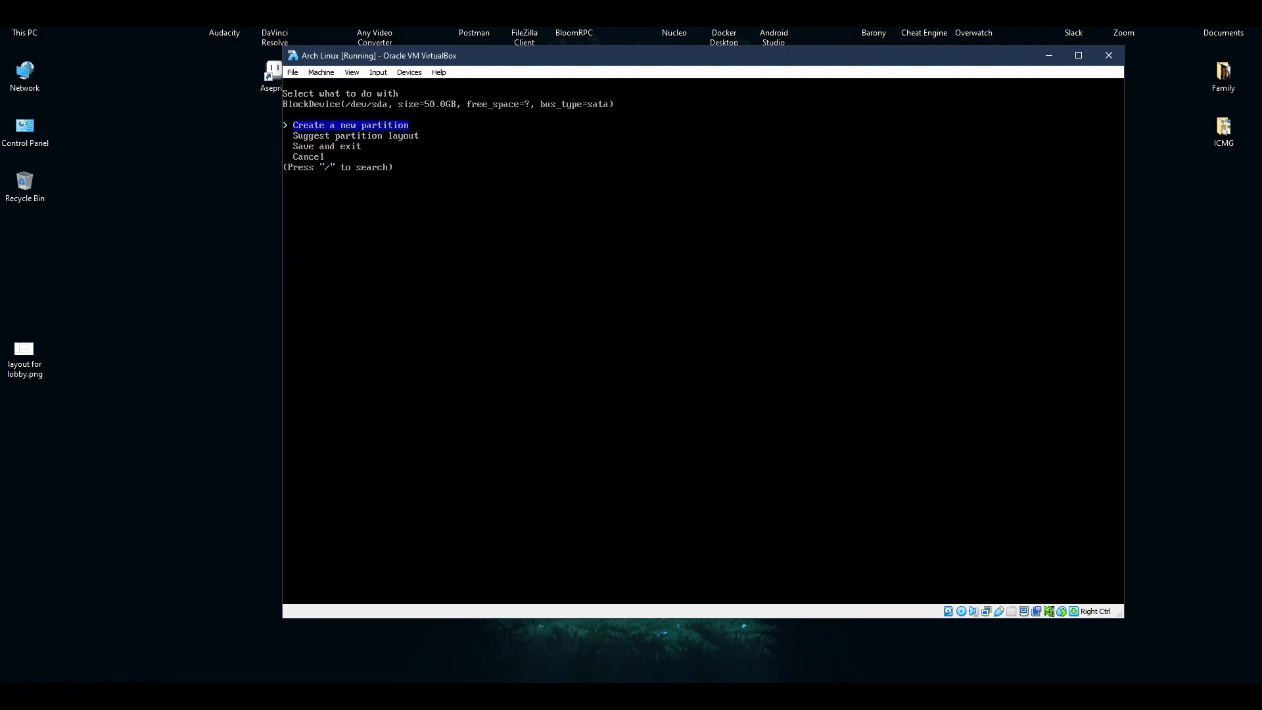
Use the suggested partition layout with btrfs, subvolumes and compression, and save it.
{"action": "key", "text": "Down"}
{"action": "key", "text": "Return"}
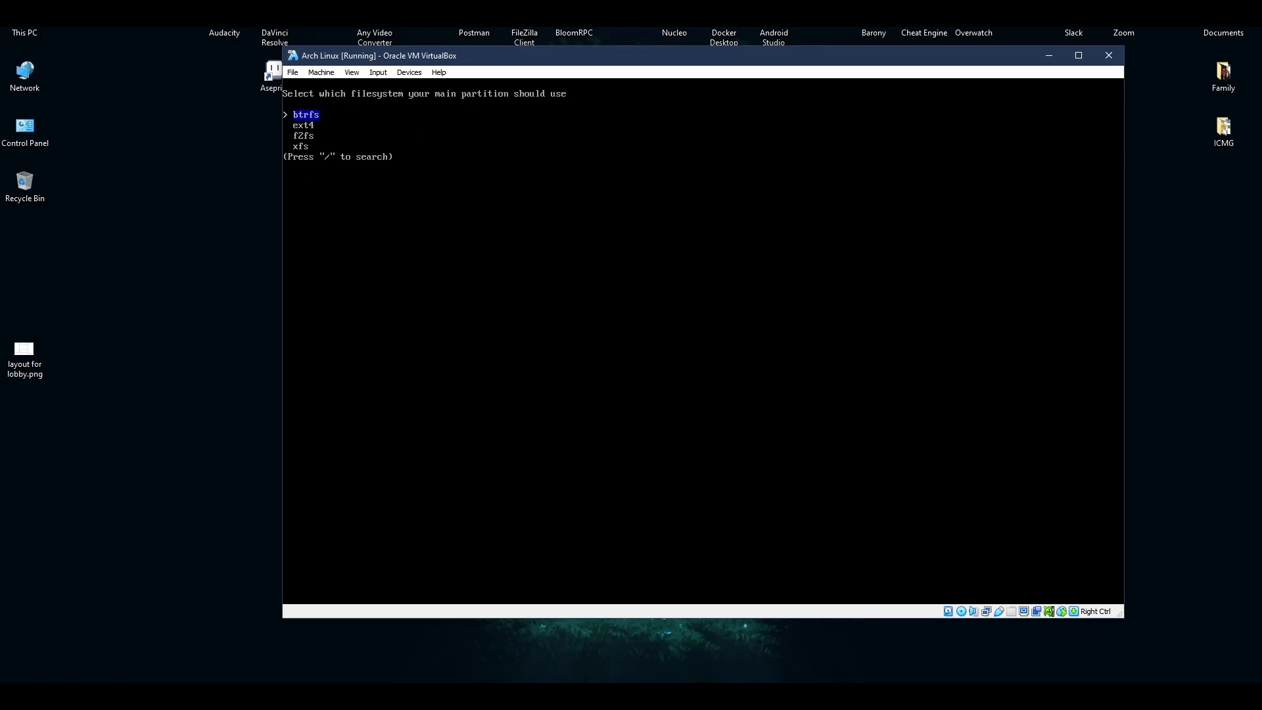
{"action": "key", "text": "Return"}
{"action": "key", "text": "Return"}
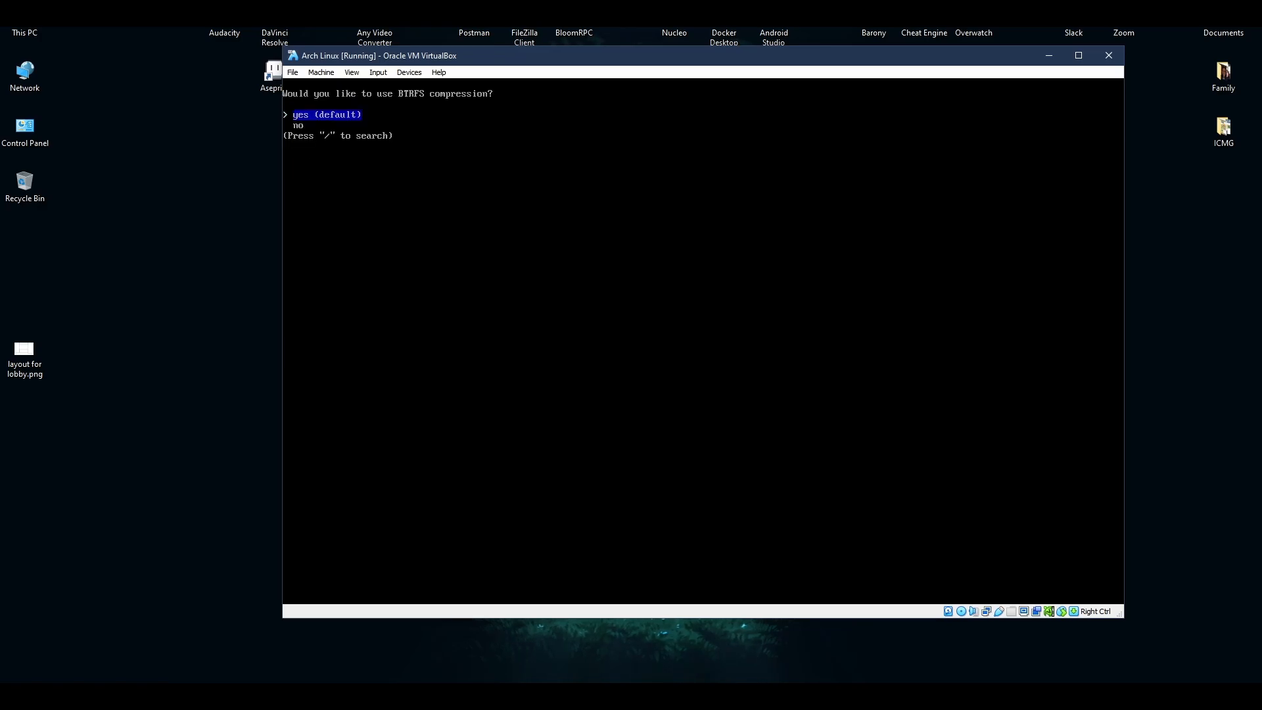
{"action": "key", "text": "Return"}
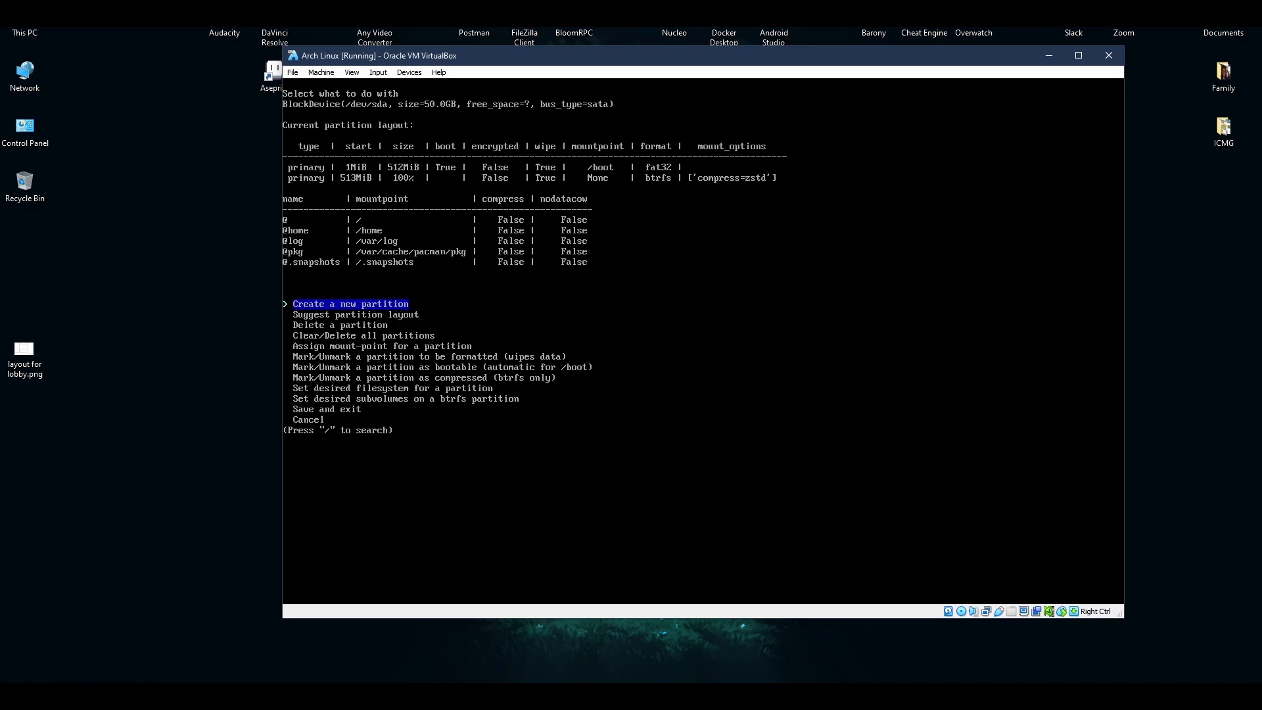
{"action": "key", "text": "Up"}
{"action": "key", "text": "Up"}
{"action": "key", "text": "Return"}
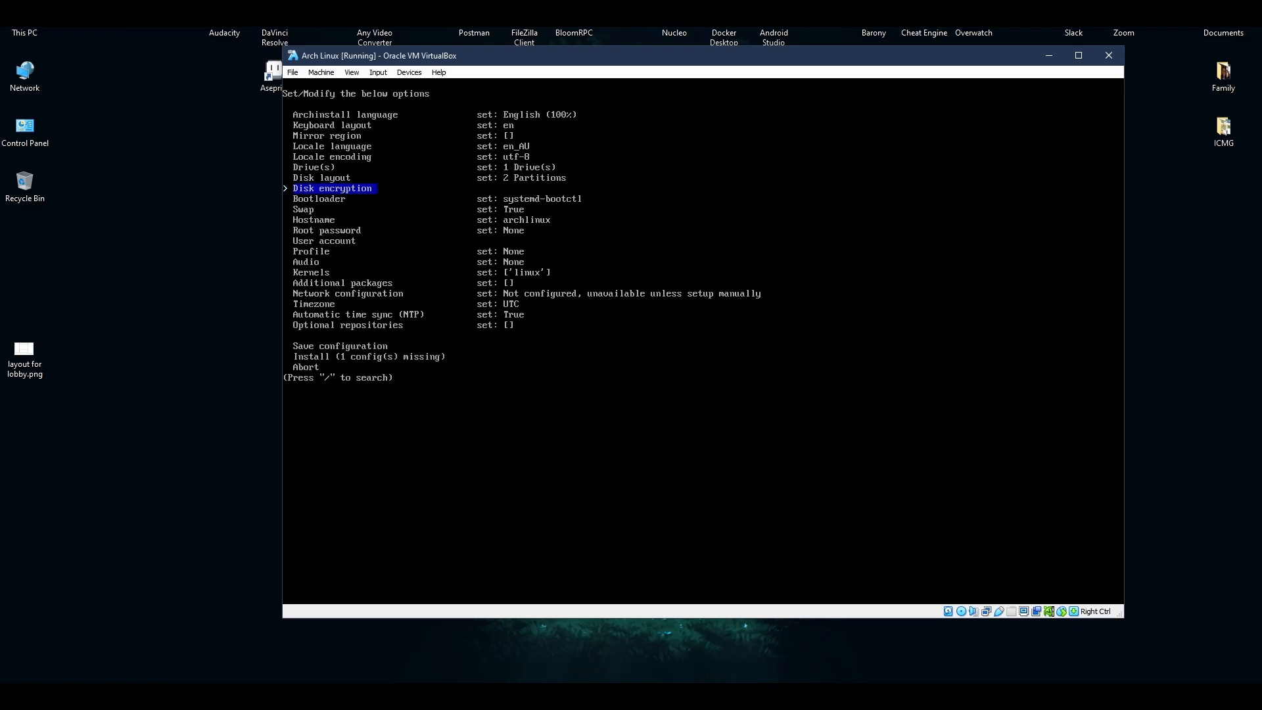
{"action": "key", "text": "Down"}
{"action": "key", "text": "Down"}
{"action": "key", "text": "Down"}
{"action": "key", "text": "Down"}
Set and confirm the root password.
{"action": "key", "text": "Return"}
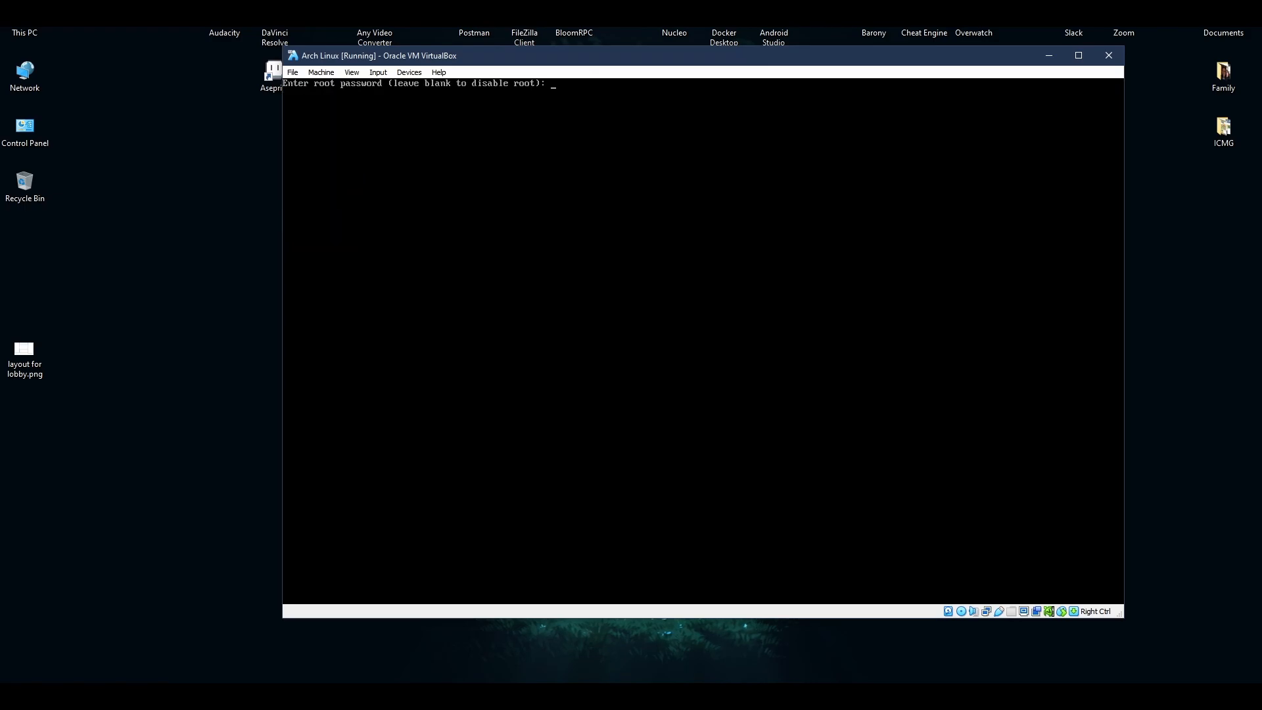
{"action": "type", "text": "*****"}
{"action": "key", "text": "Return"}
{"action": "type", "text": "*****"}
{"action": "key", "text": "Return"}
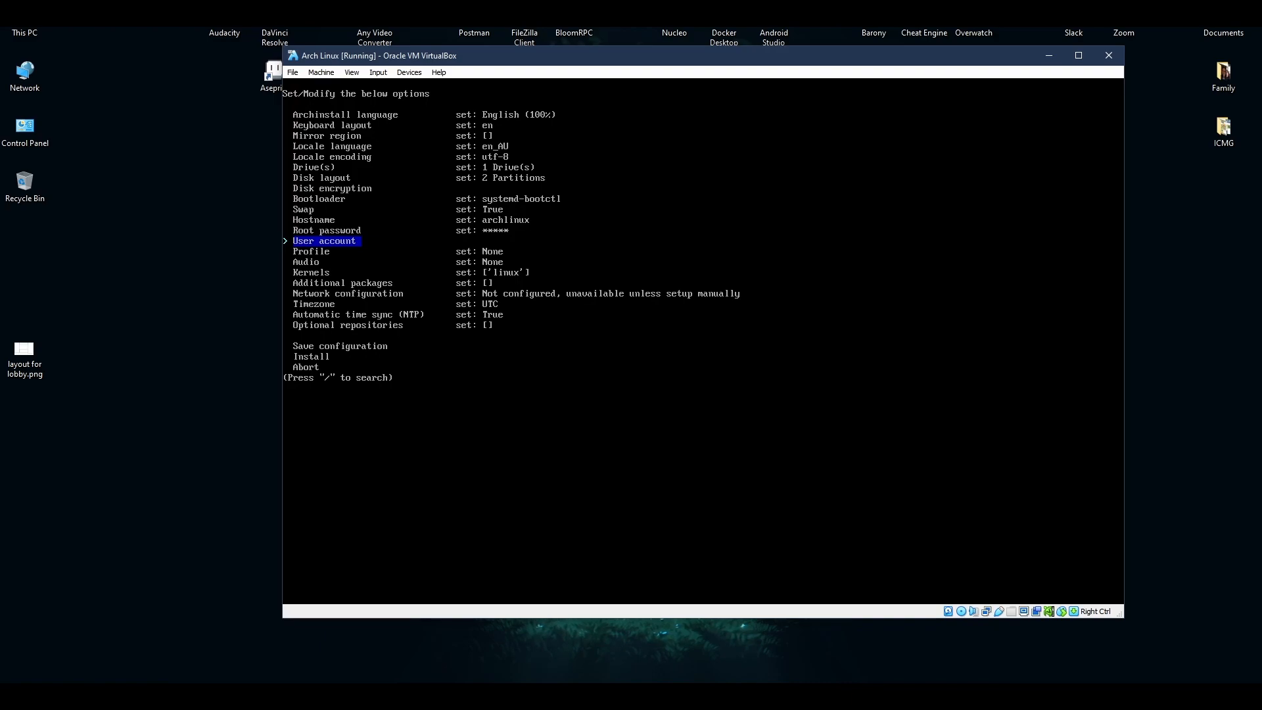
Leave user accounts unchanged and choose the desktop profile with budgie.
{"action": "key", "text": "Return"}
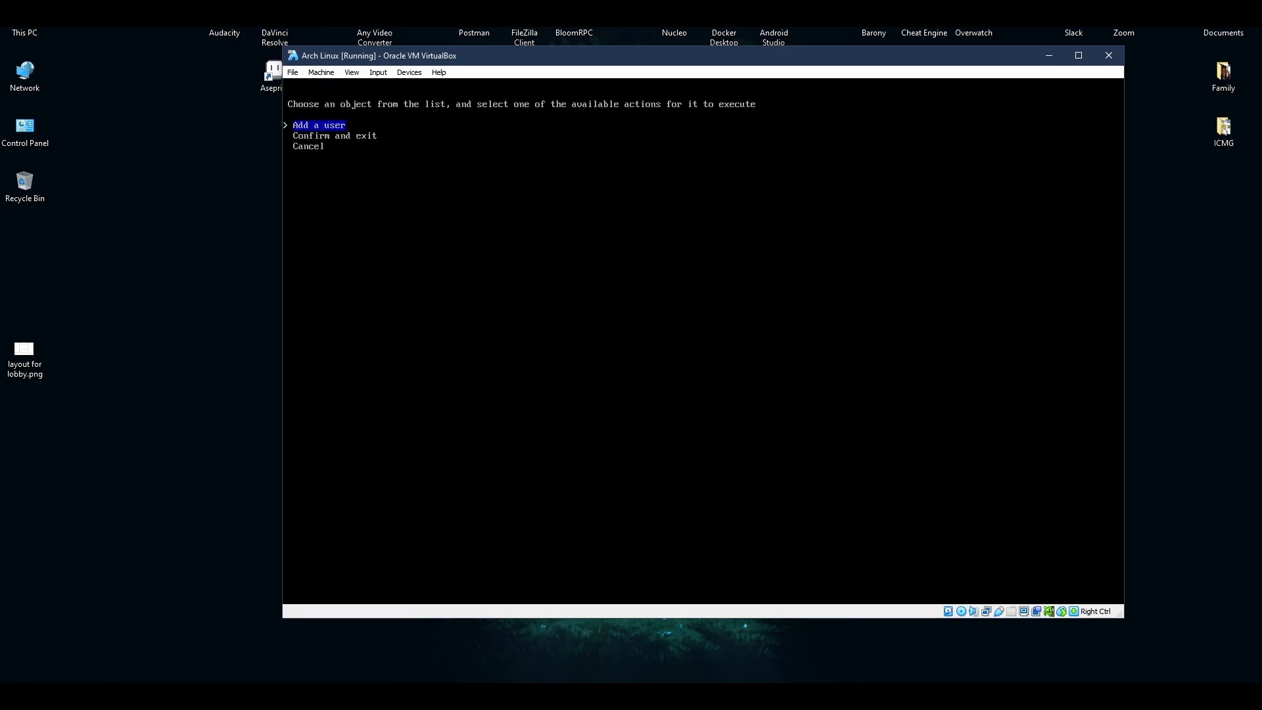
{"action": "key", "text": "Down"}
{"action": "key", "text": "Down"}
{"action": "key", "text": "Return"}
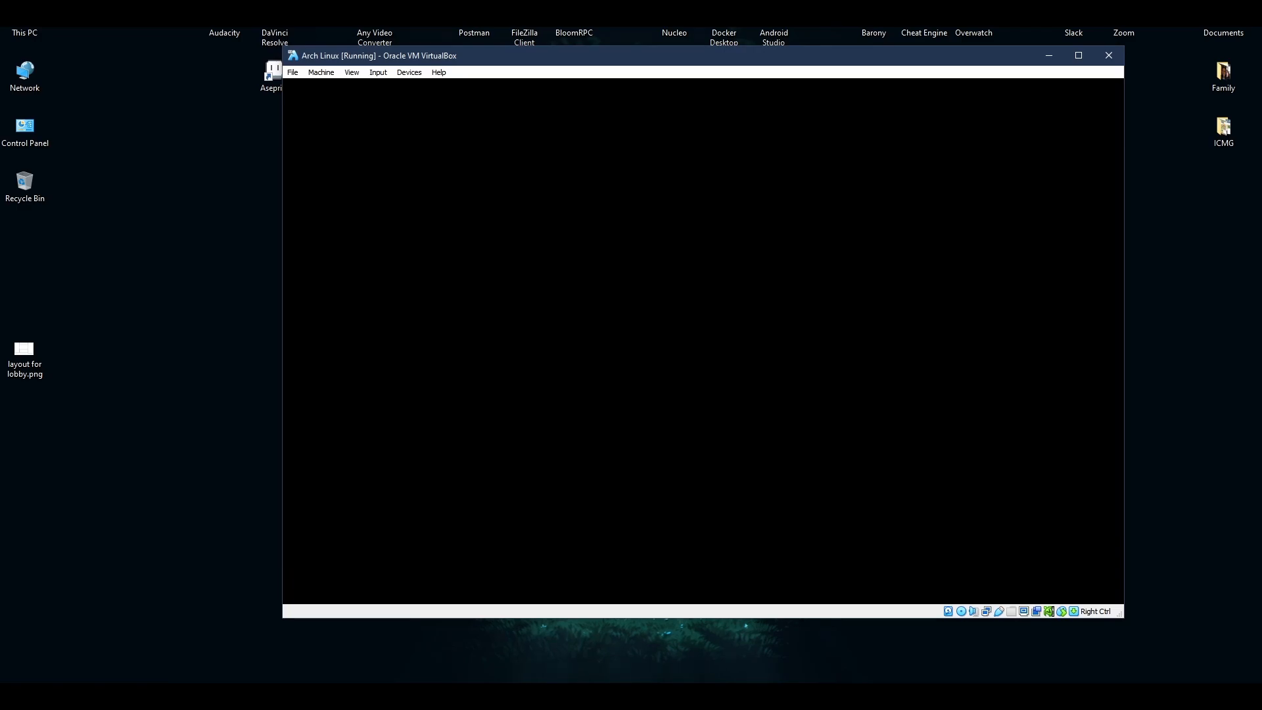
{"action": "key", "text": "Return"}
{"action": "key", "text": "Return"}
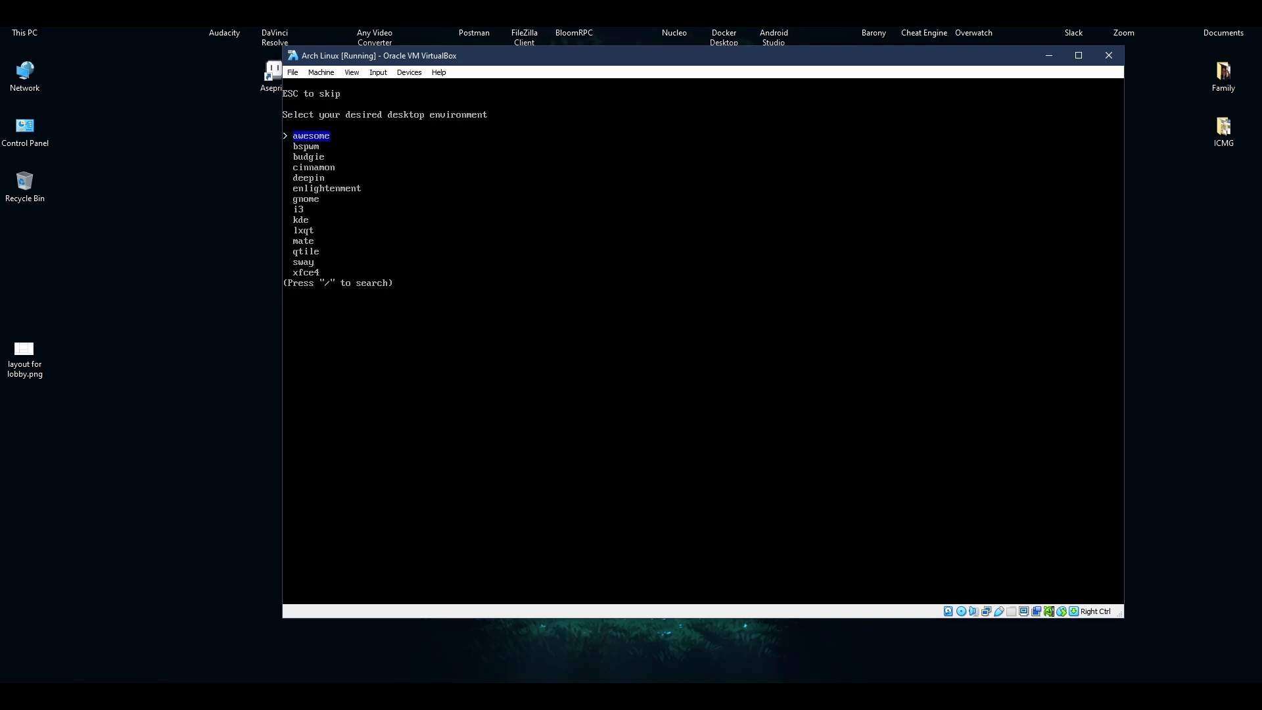
{"action": "key", "text": "Down"}
{"action": "key", "text": "Down"}
{"action": "key", "text": "Return"}
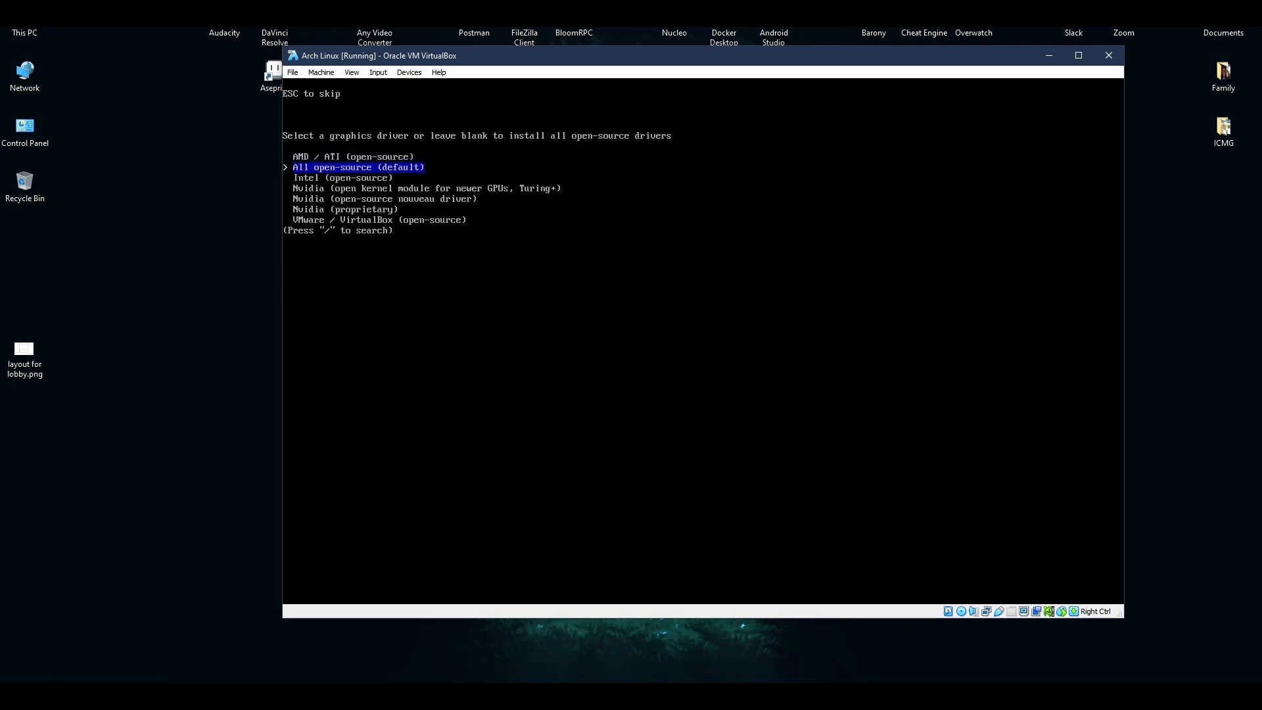
Accept all open-source graphics drivers, pick pipewire audio, and add the firefox package.
{"action": "key", "text": "Return"}
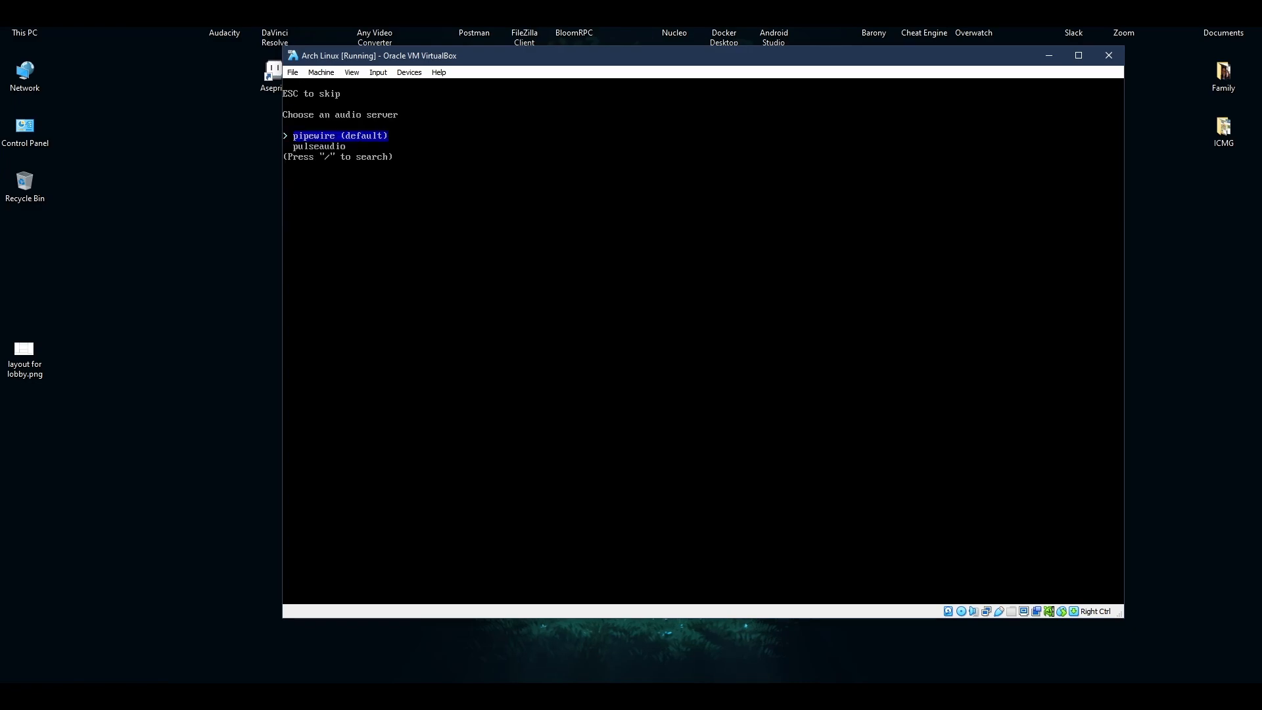
{"action": "key", "text": "Return"}
{"action": "key", "text": "Down"}
{"action": "key", "text": "Return"}
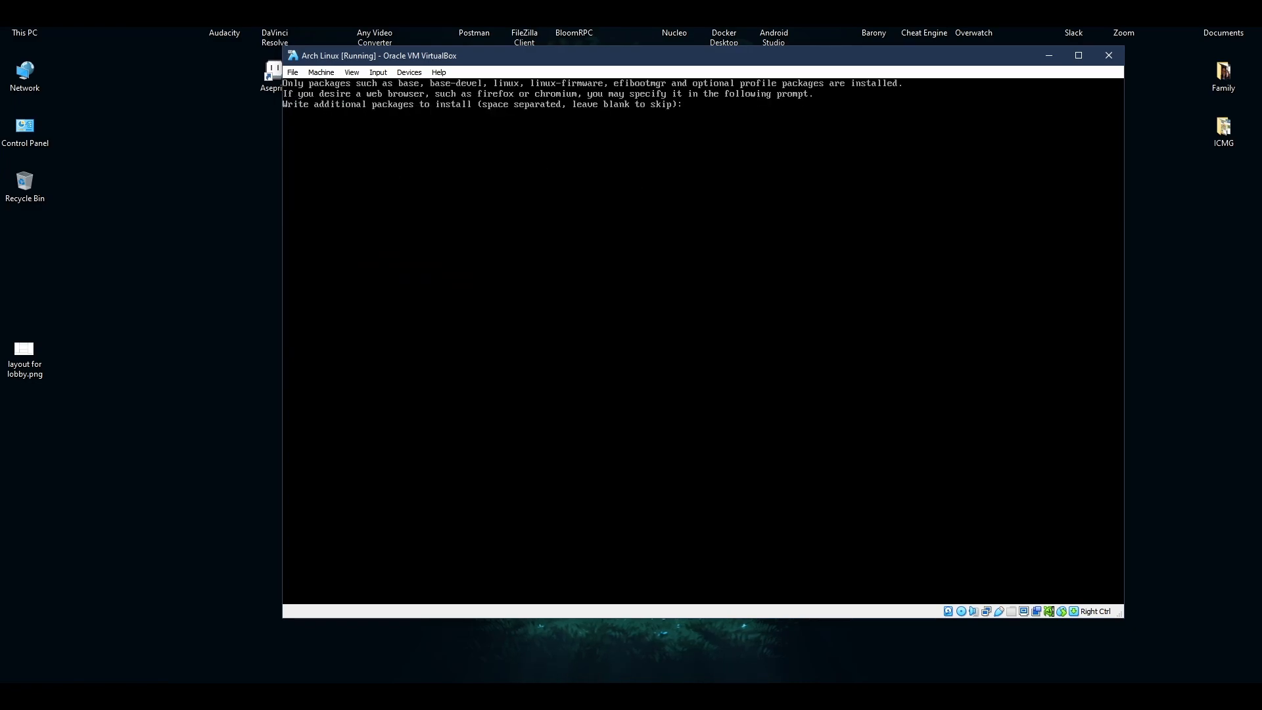
{"action": "type", "text": "firefox"}
{"action": "key", "text": "Return"}
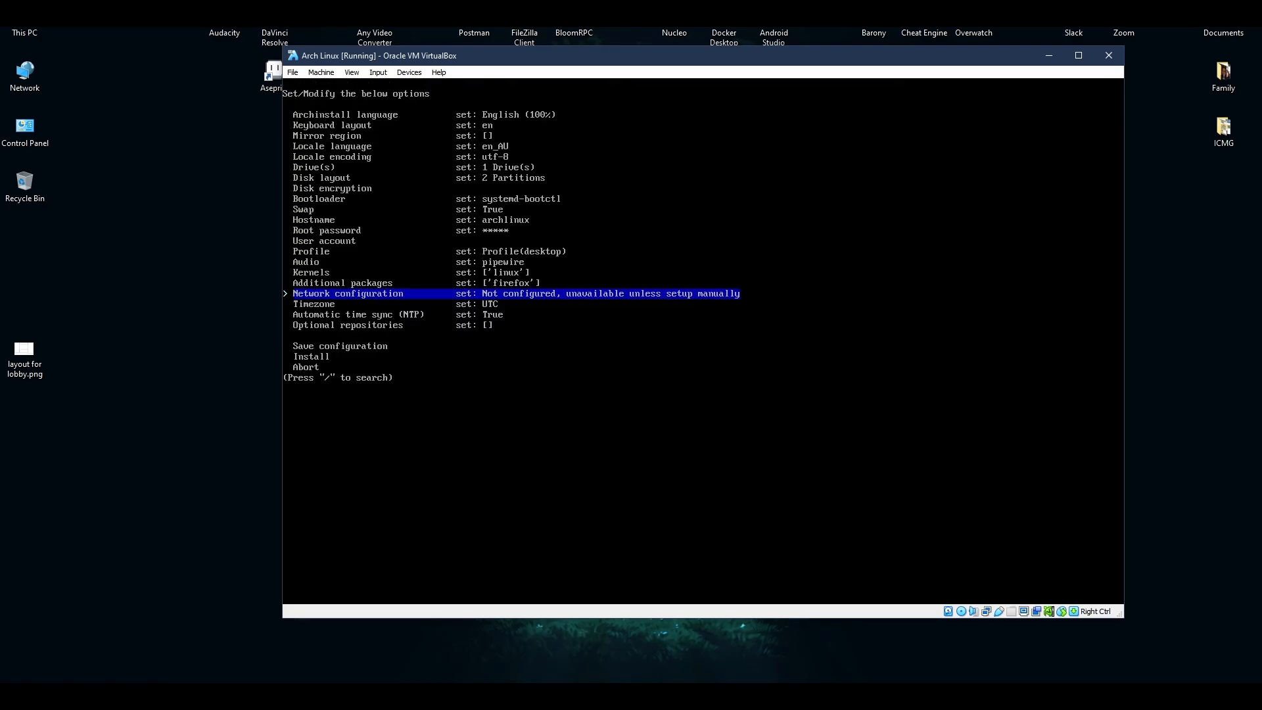
Set network configuration to Use NetworkManager, leaving the save-configuration options unused.
{"action": "key", "text": "Return"}
{"action": "key", "text": "Down"}
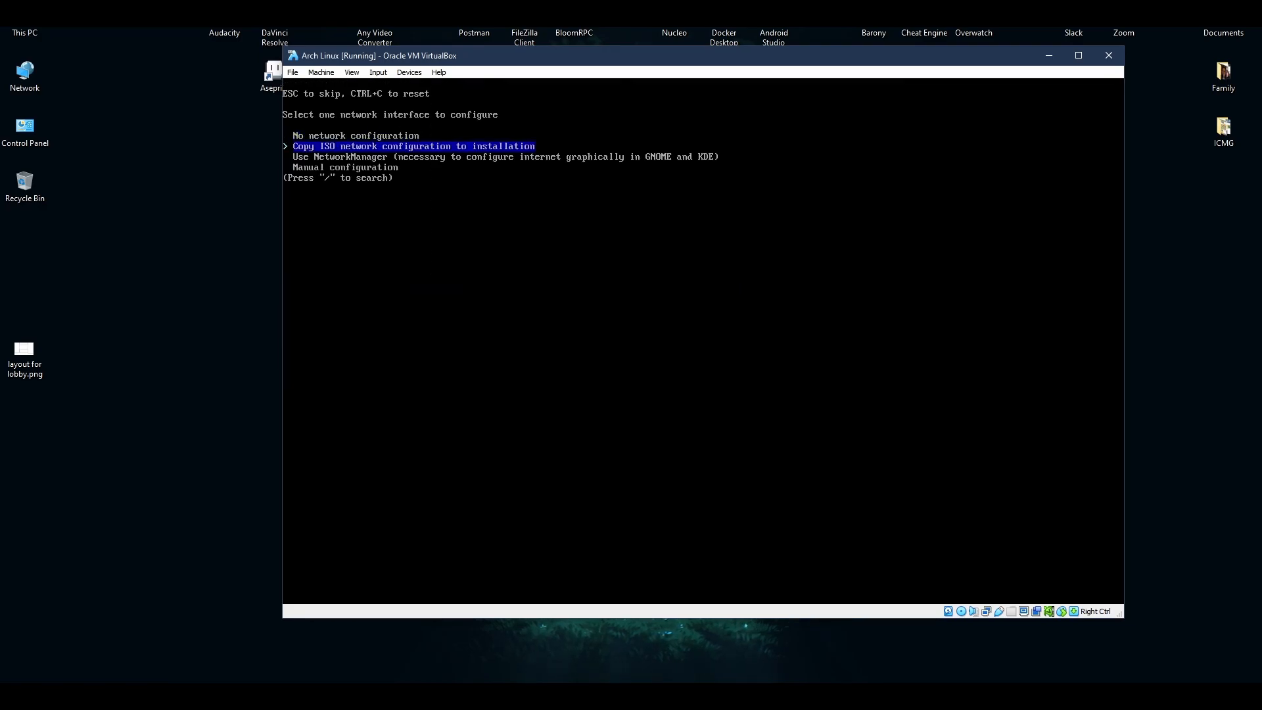
{"action": "key", "text": "Return"}
{"action": "key", "text": "Down"}
{"action": "key", "text": "Down"}
{"action": "key", "text": "Down"}
{"action": "key", "text": "Down"}
{"action": "key", "text": "Return"}
{"action": "key", "text": "Down"}
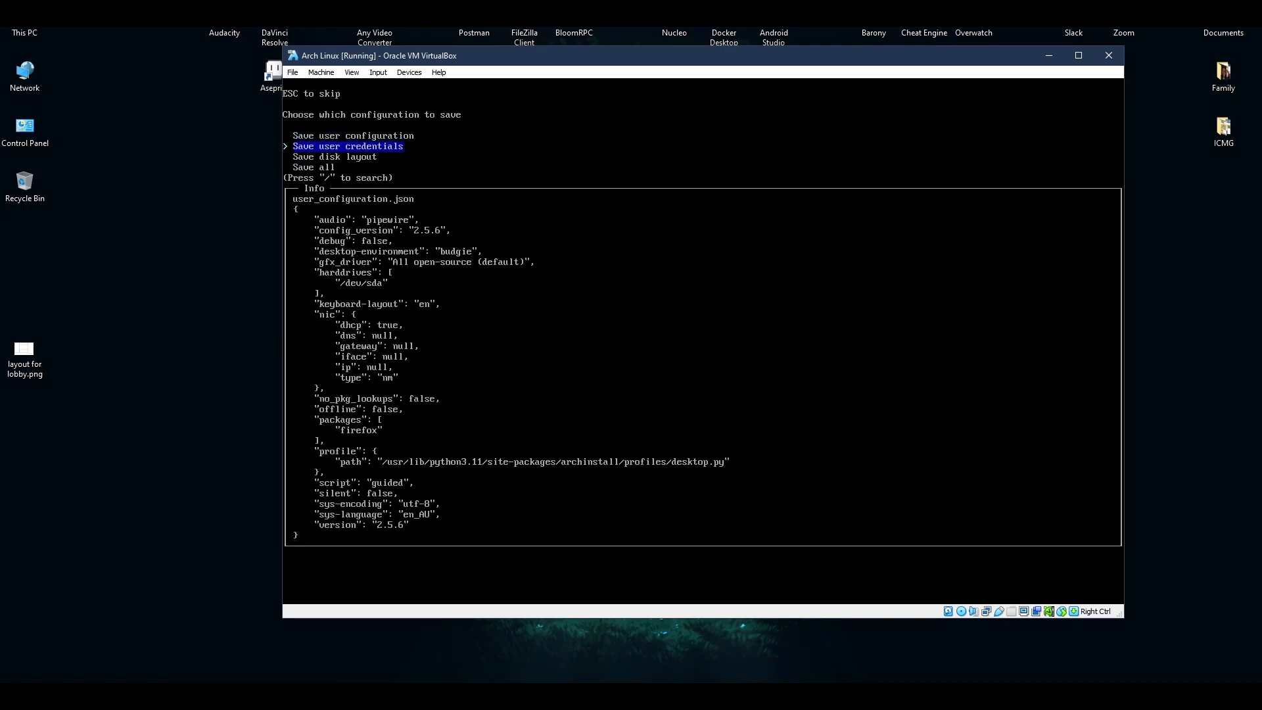
{"action": "key", "text": "Down"}
{"action": "key", "text": "Down"}
{"action": "key", "text": "Escape"}
{"action": "key", "text": "Down"}
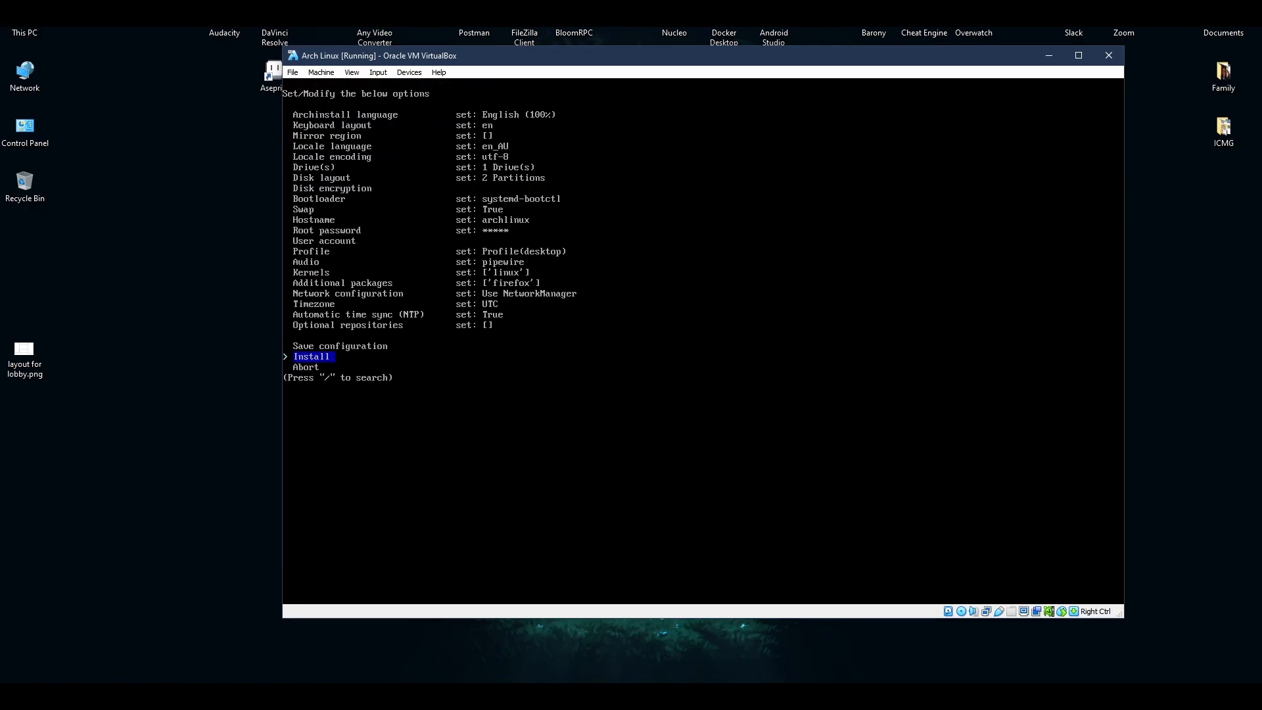
Install Arch Linux, decline the post-install chroot, and power off with 'shutdown now'.
{"action": "key", "text": "Return"}
{"action": "key", "text": "Return"}
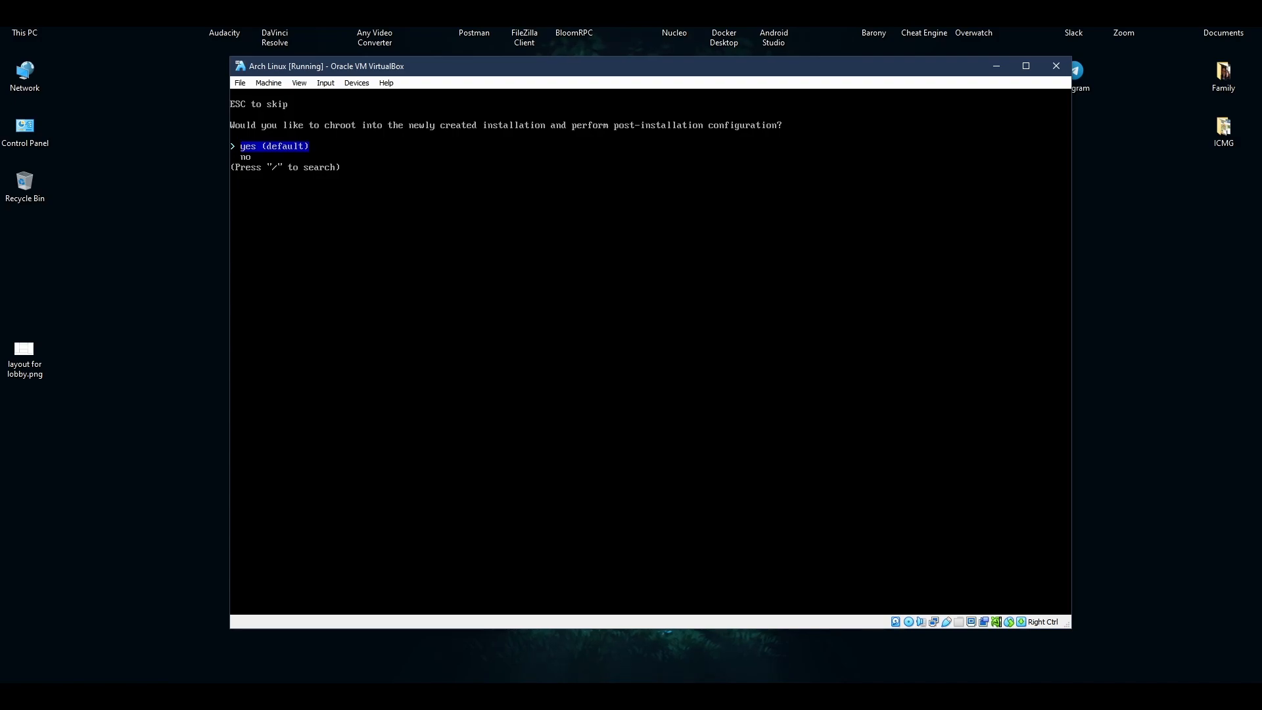
{"action": "key", "text": "Down"}
{"action": "key", "text": "Return"}
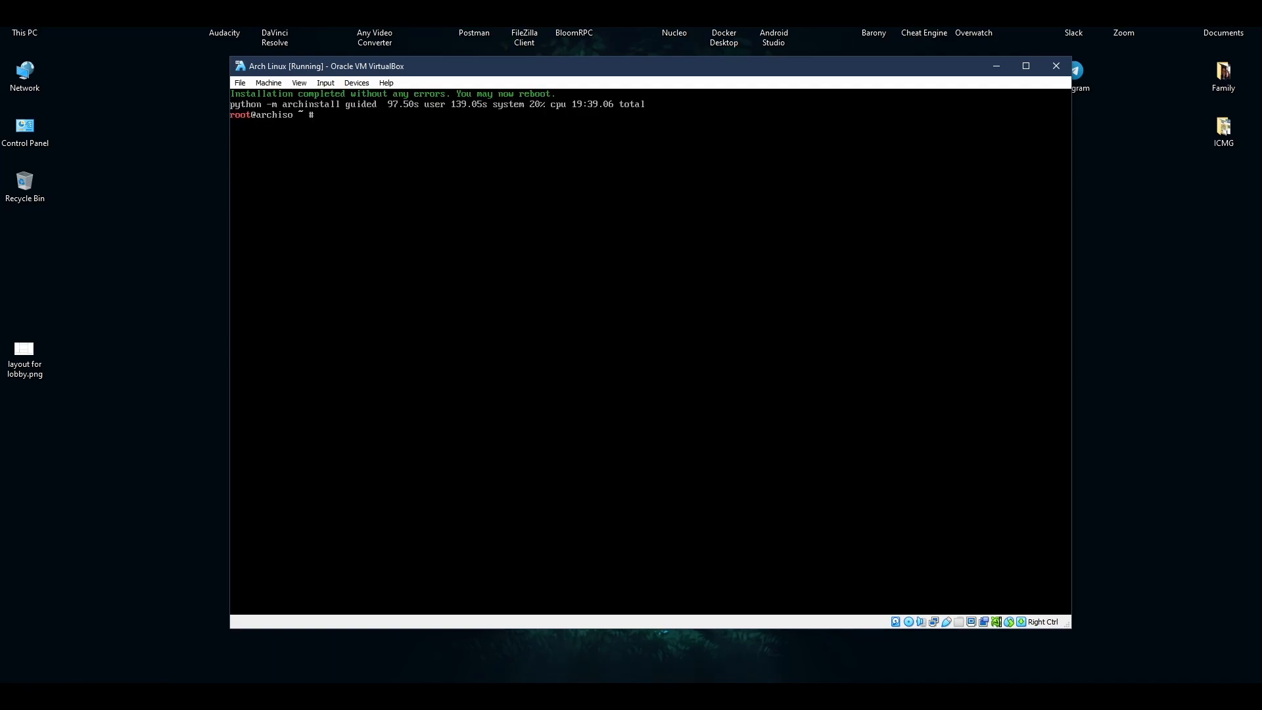
{"action": "type", "text": "shutdown now"}
{"action": "key", "text": "Return"}
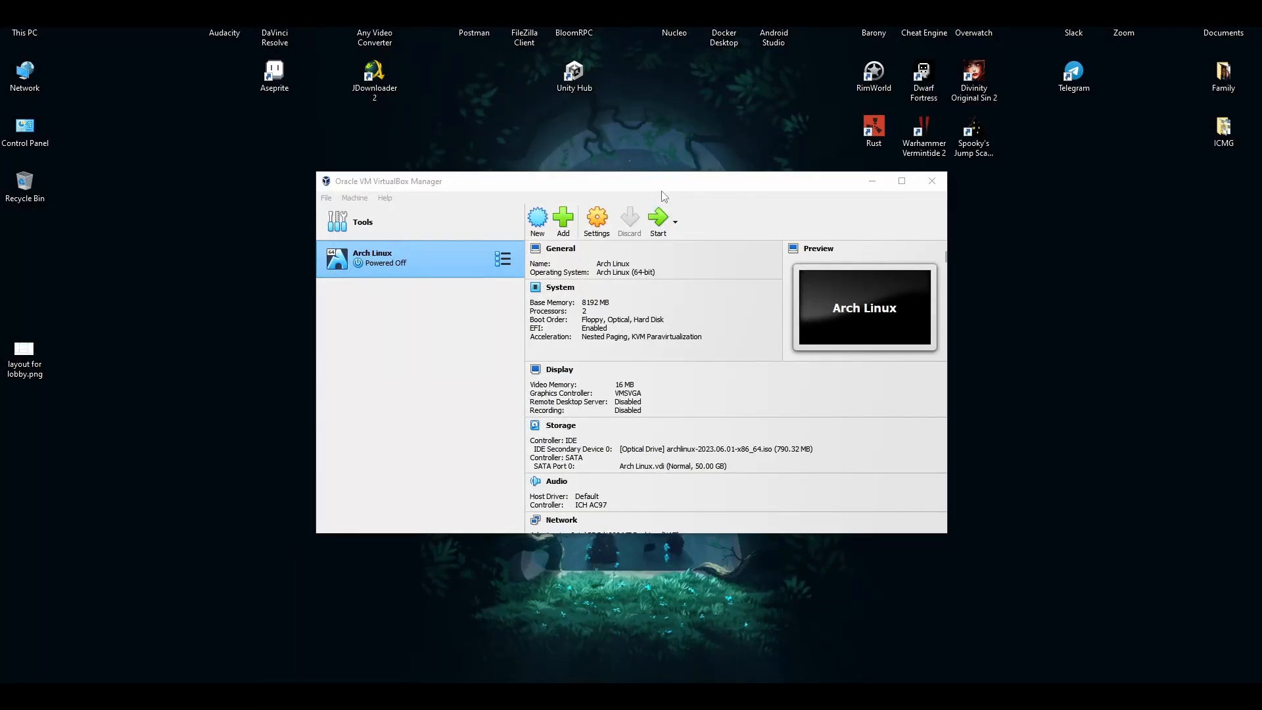
Remove the archlinux ISO attachment from the optical drive in Storage, save, and start the VM.
{"action": "left_click", "coordinate": [597, 220]}
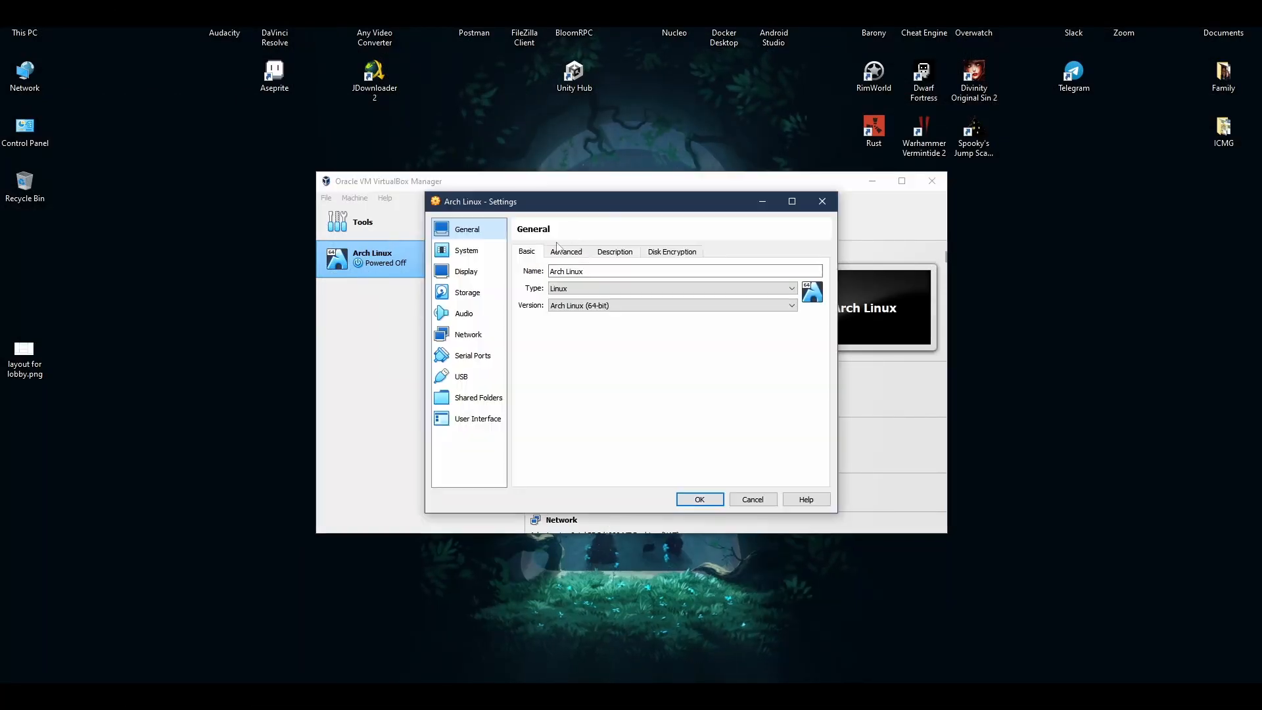
{"action": "left_click", "coordinate": [467, 292]}
{"action": "left_click", "coordinate": [591, 287]}
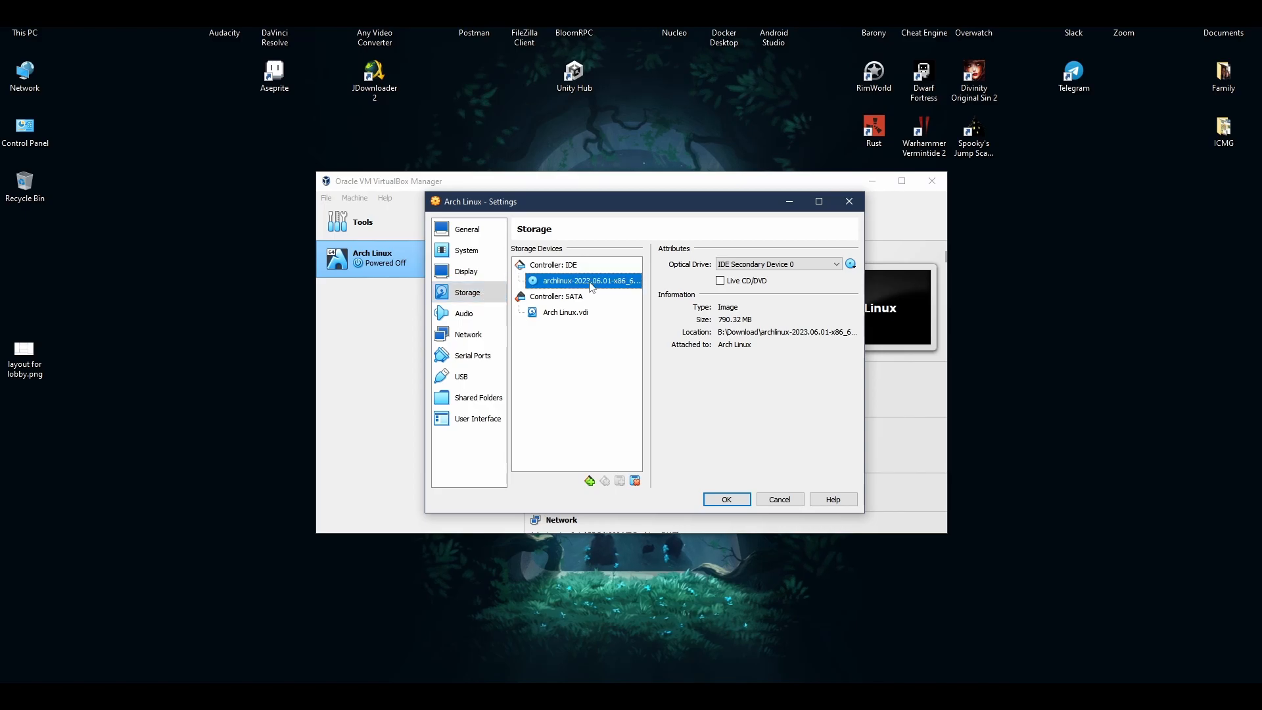
{"action": "left_click", "coordinate": [634, 480]}
{"action": "left_click", "coordinate": [635, 414]}
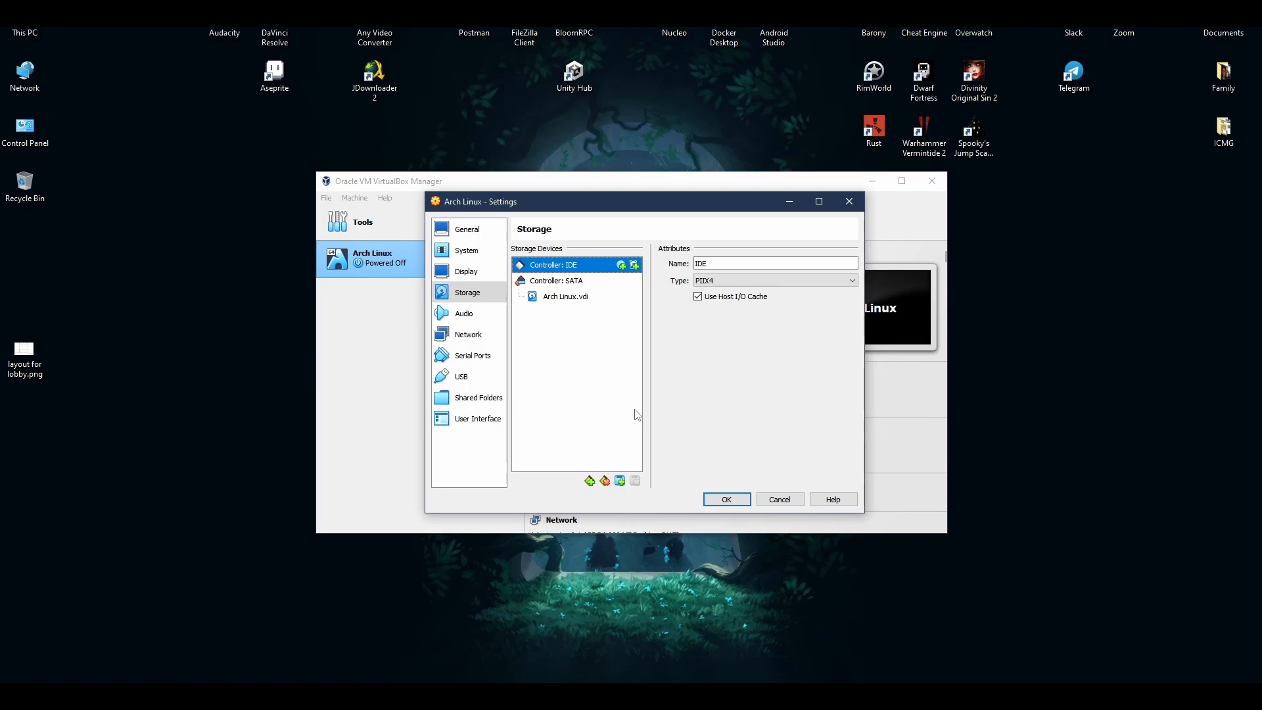
{"action": "left_click", "coordinate": [723, 498]}
{"action": "left_click", "coordinate": [657, 220]}
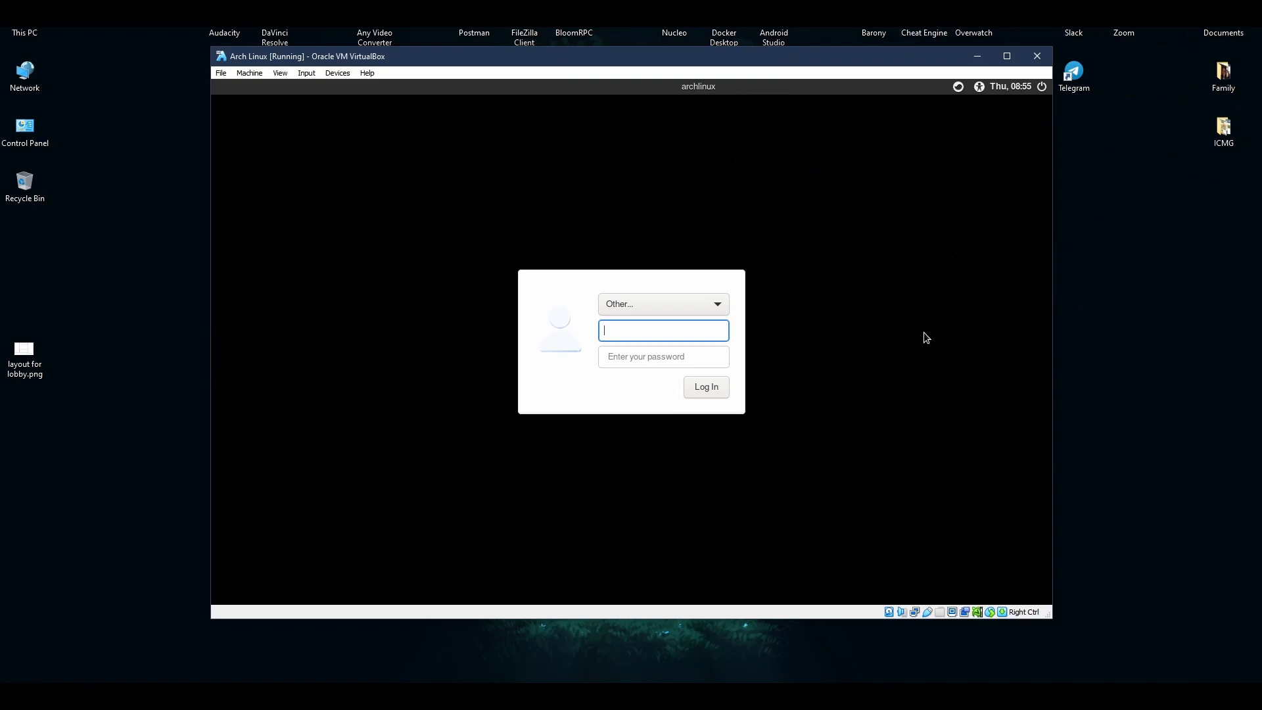
Log in via Other... with username root and the account password to start the session.
{"action": "left_click", "coordinate": [683, 297]}
{"action": "left_click", "coordinate": [692, 300]}
{"action": "left_click", "coordinate": [722, 324]}
{"action": "type", "text": "root"}
{"action": "key", "text": "Tab"}
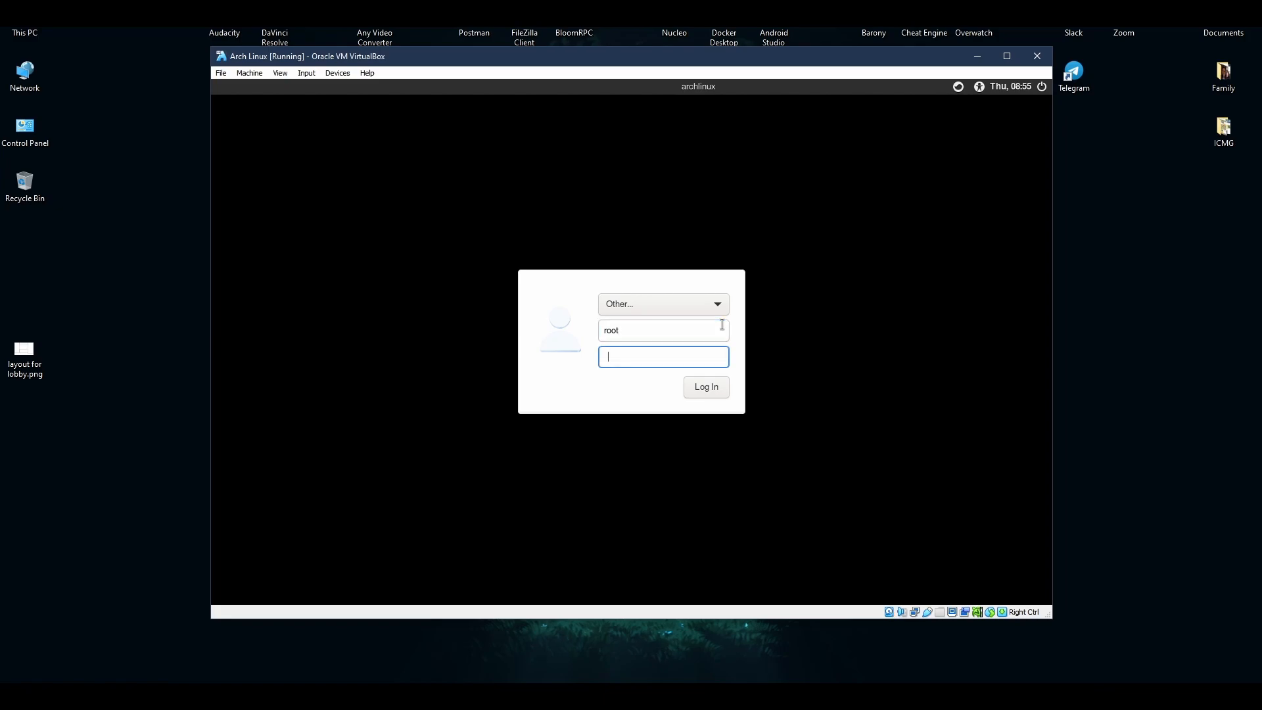
{"action": "type", "text": "root"}
{"action": "key", "text": "Return"}
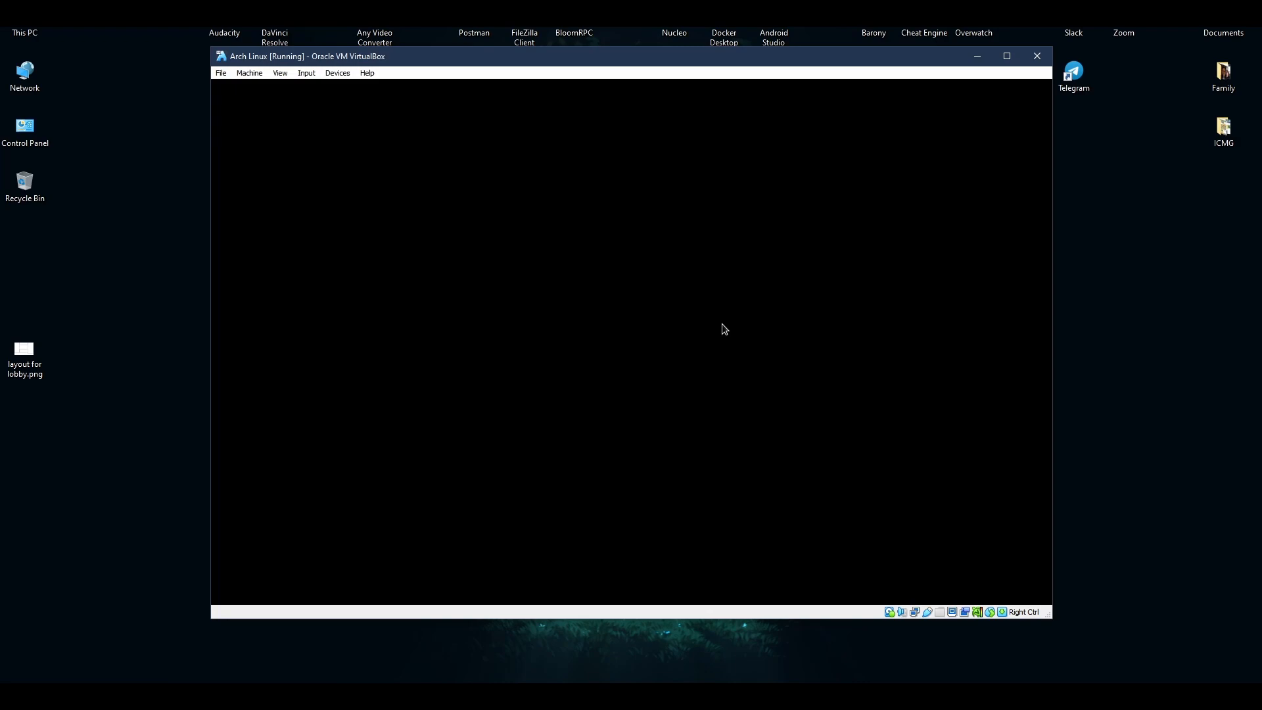